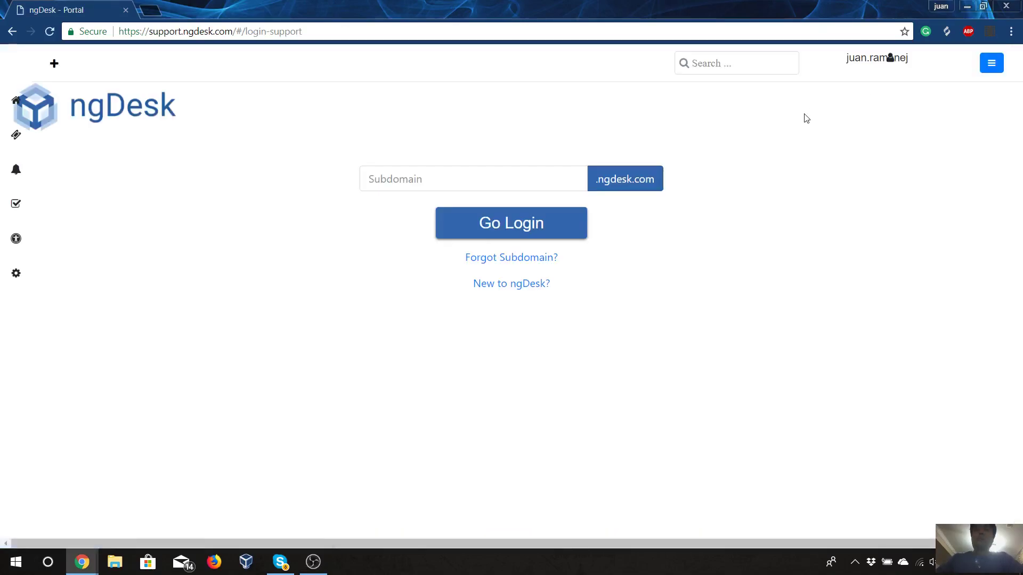
Step: Log in with the team's ngDesk subdomain to reach the Welcome to ngDesk page
click(402, 178)
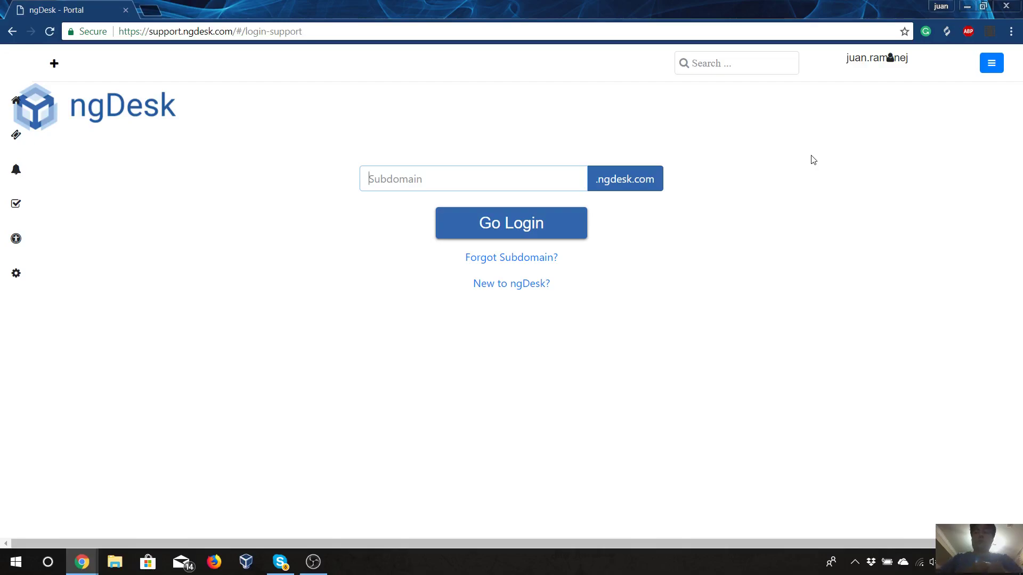
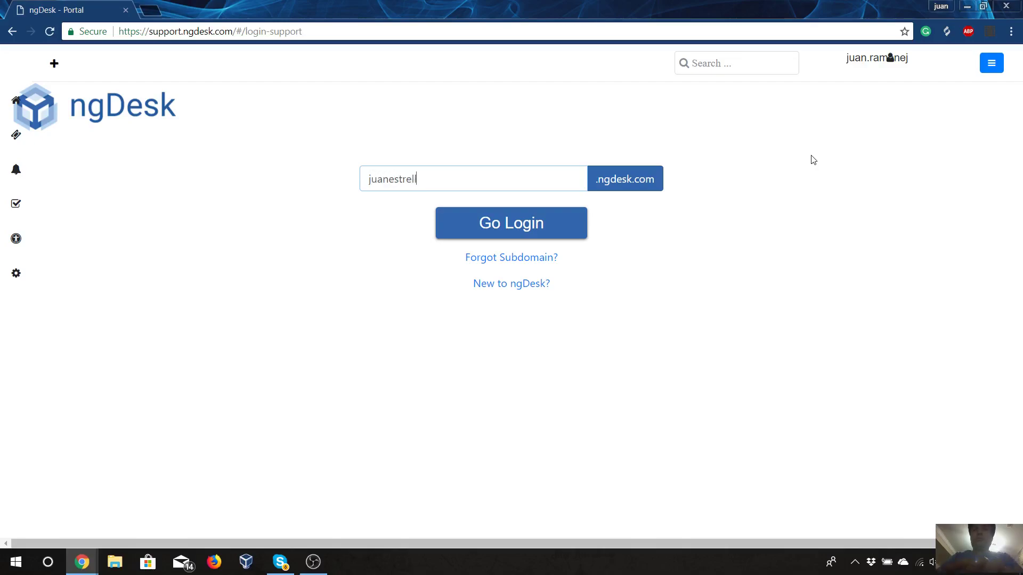
text(a)
click(520, 223)
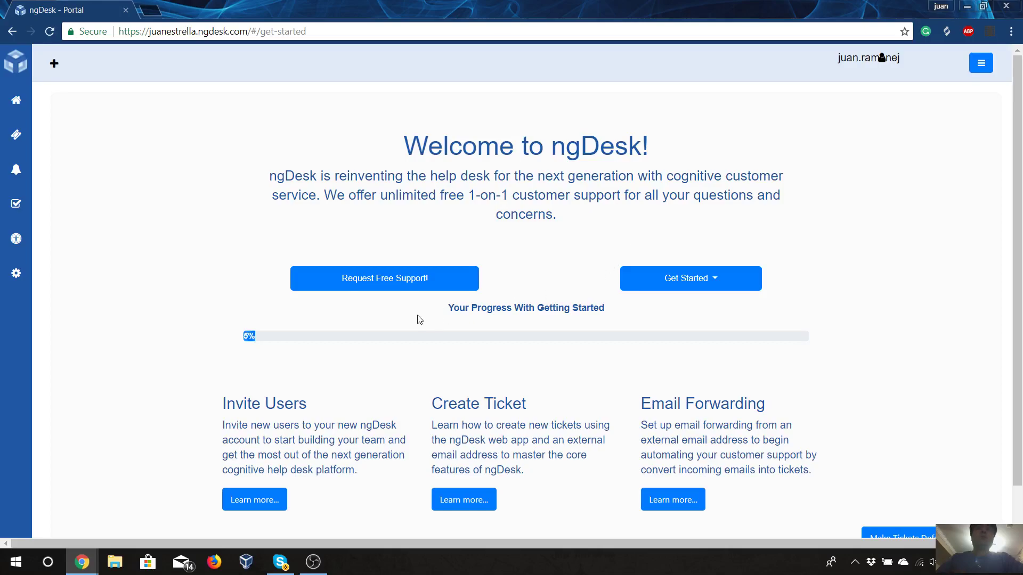
Step: Close the Creating Tickets help article and view the existing tickets list
scroll(583, 426, down, 1)
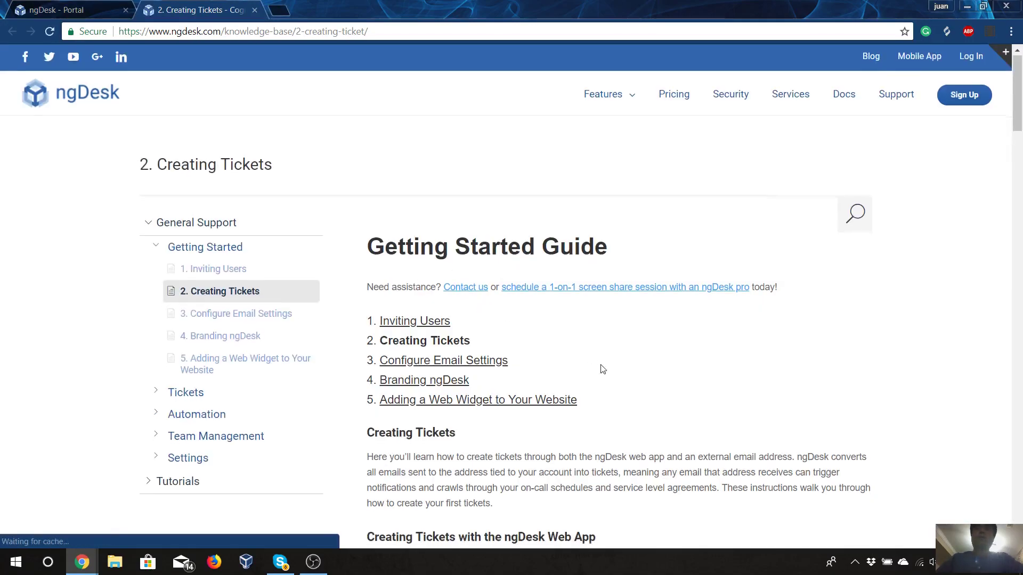
click(255, 11)
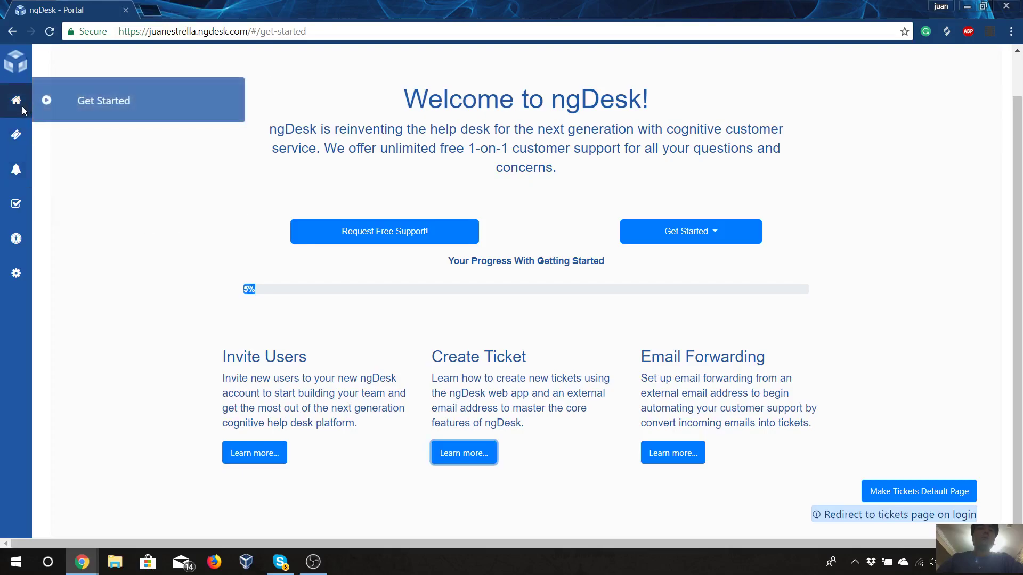
mouse_move(15, 135)
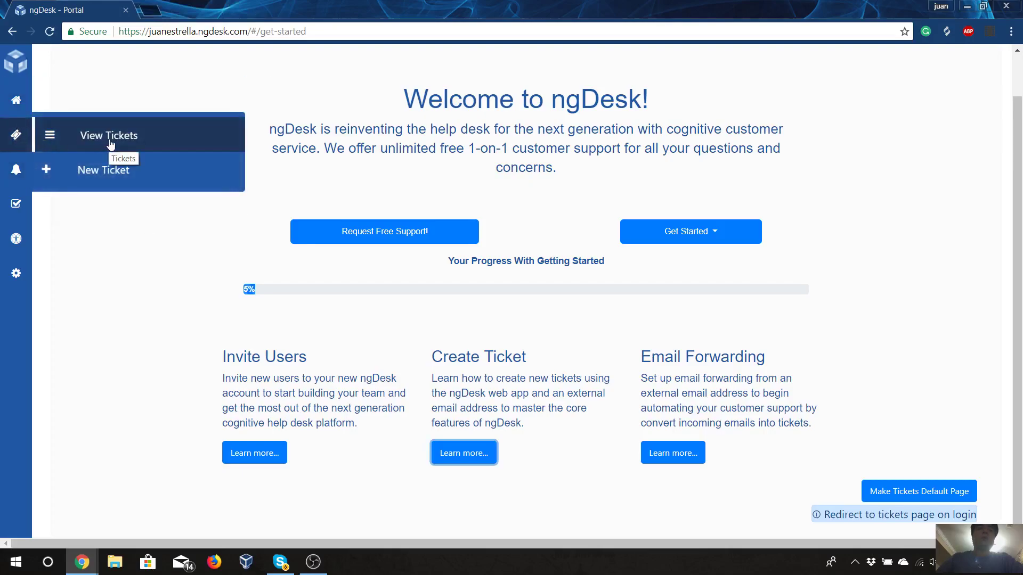
click(111, 144)
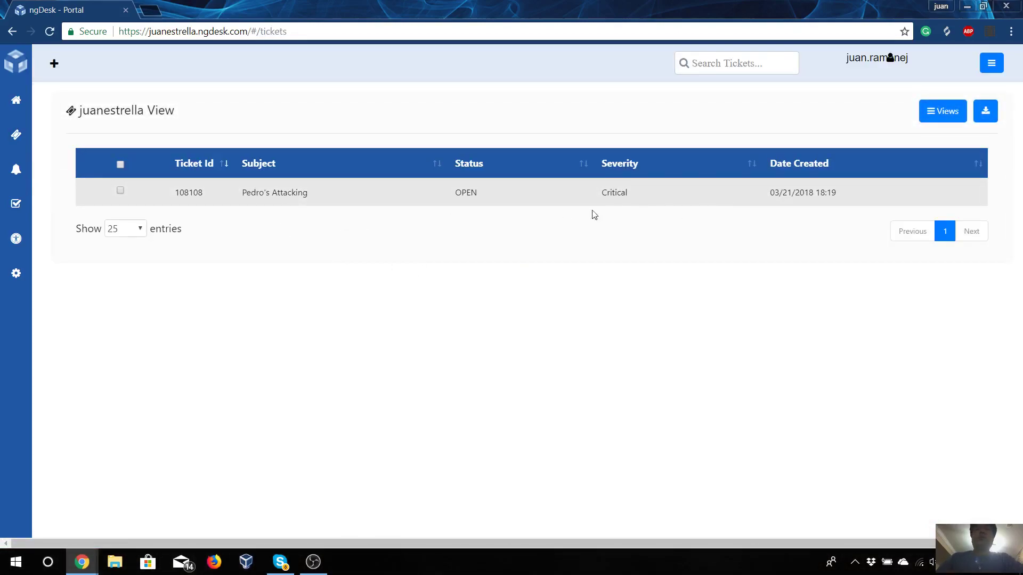
mouse_move(16, 135)
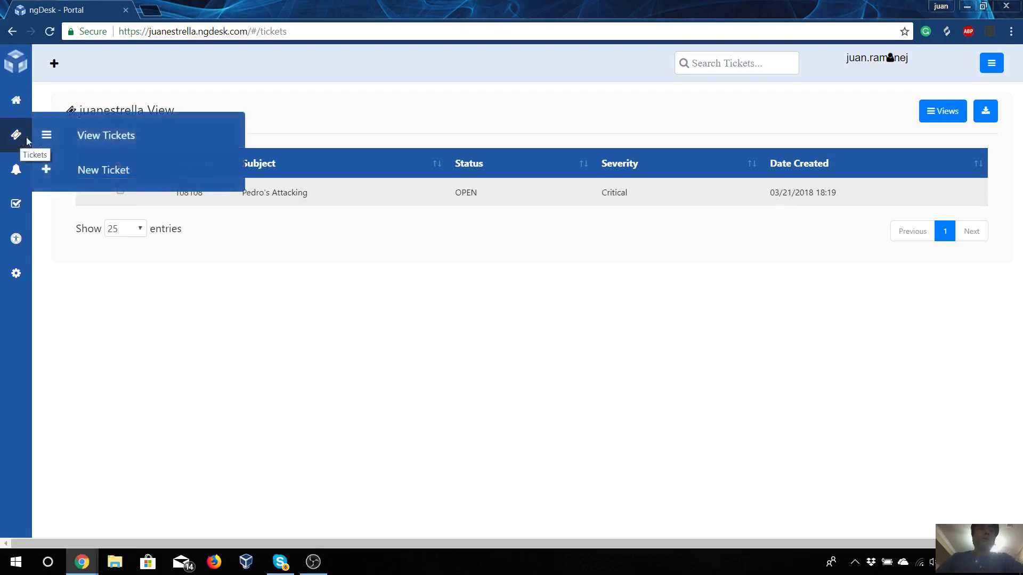
Step: Start a new ticket with Critical severity, assigned to the default team
click(99, 174)
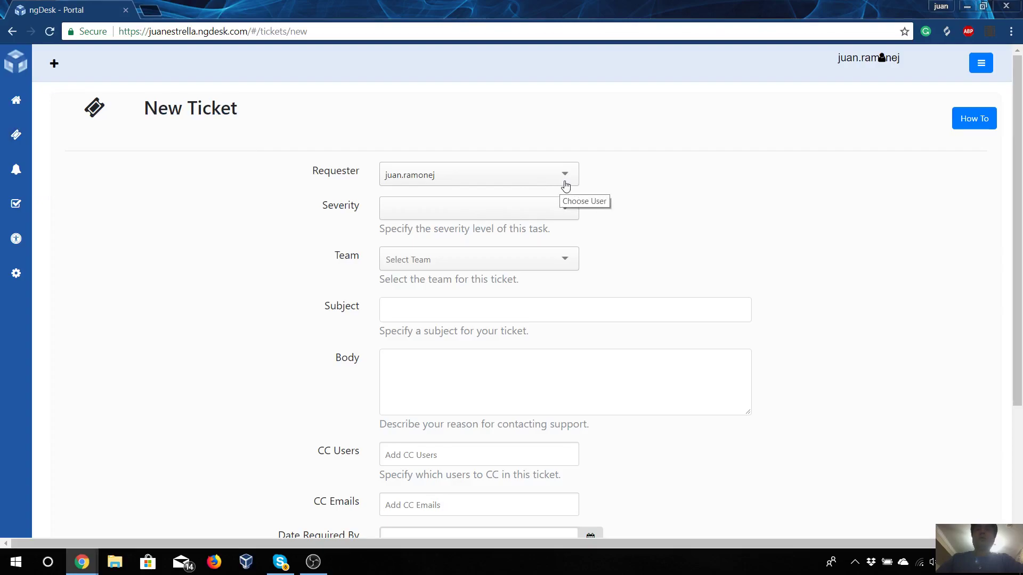
click(564, 207)
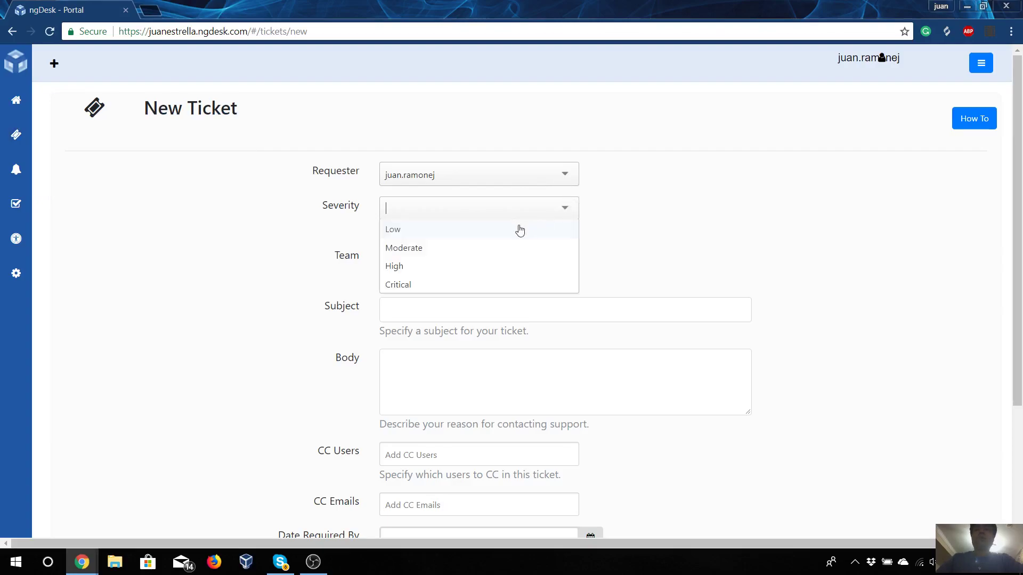
click(472, 285)
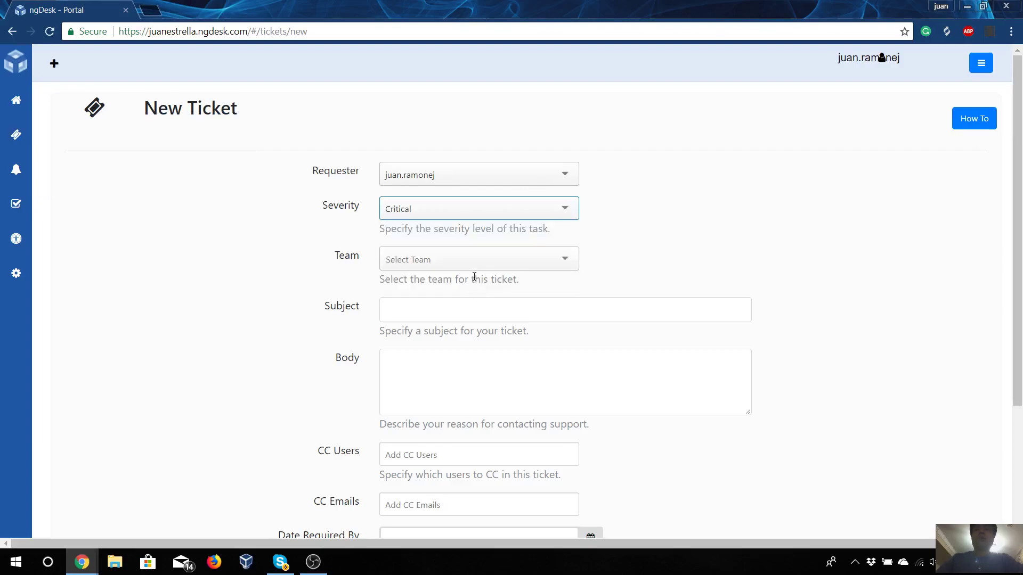
click(564, 259)
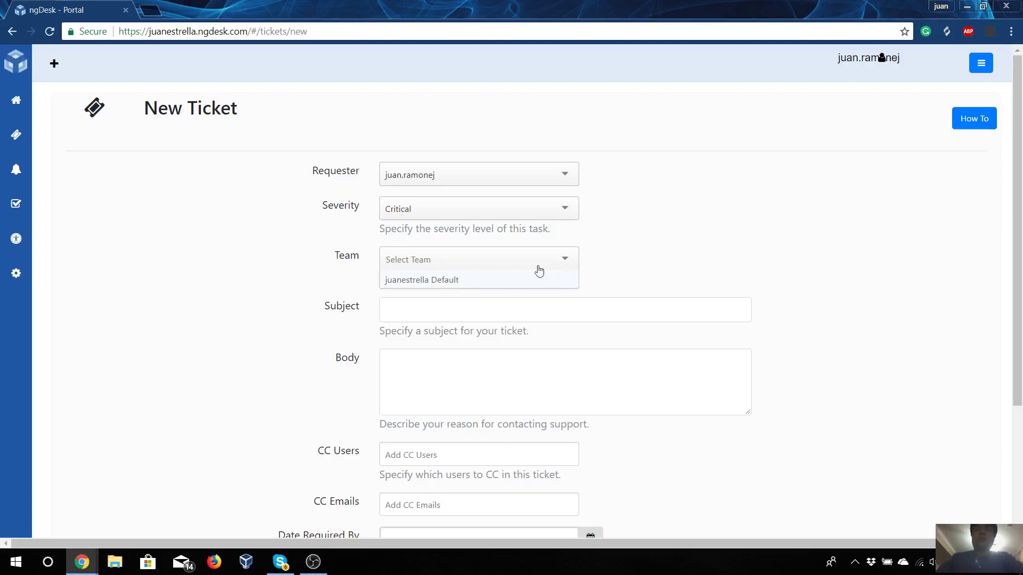
click(478, 283)
Step: Enter subject 'network problem' and body 'Hi, there is a problem with the main router'
click(508, 315)
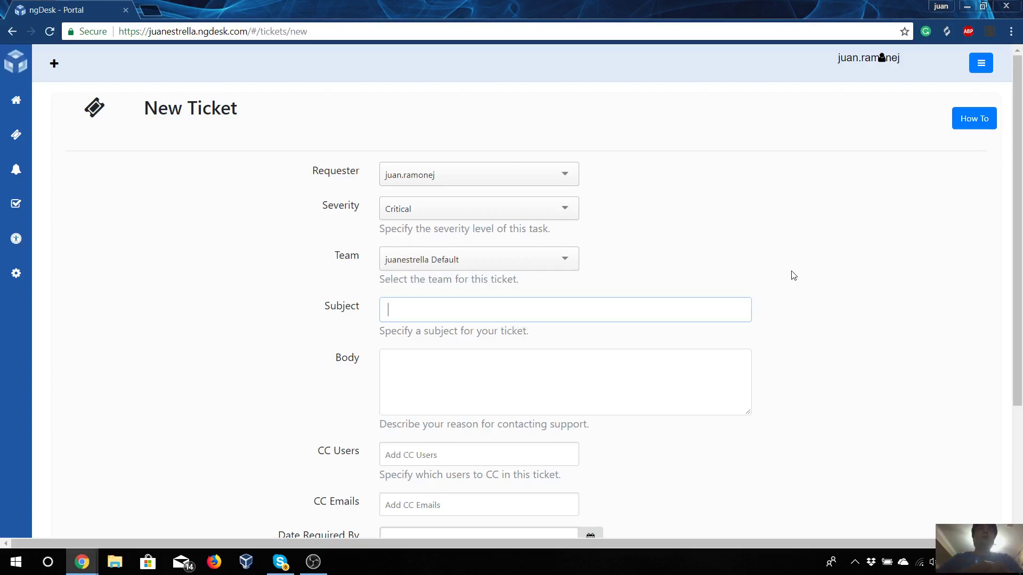
text(netw)
text(ro)
text(rk)
text( problem)
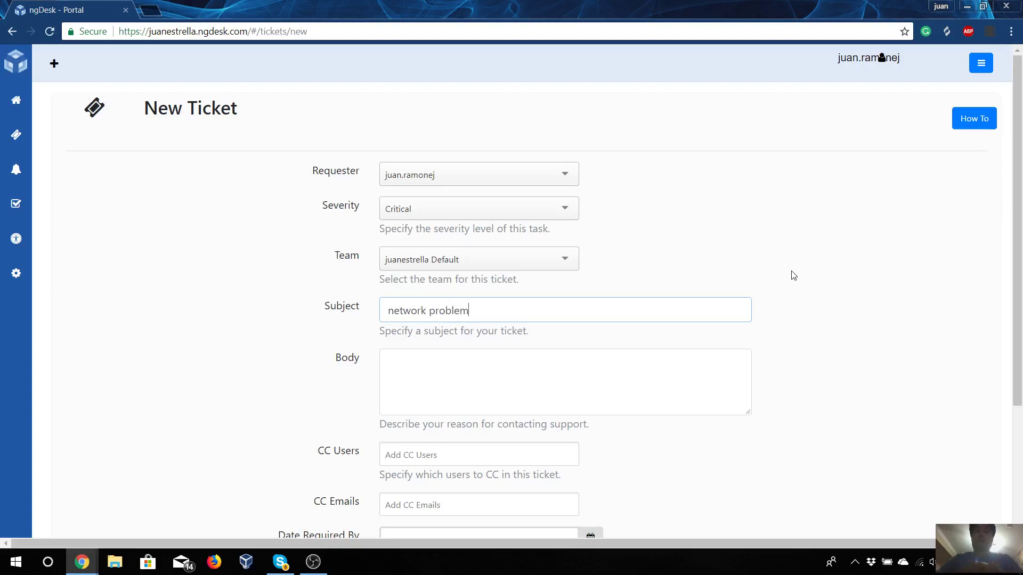
click(555, 398)
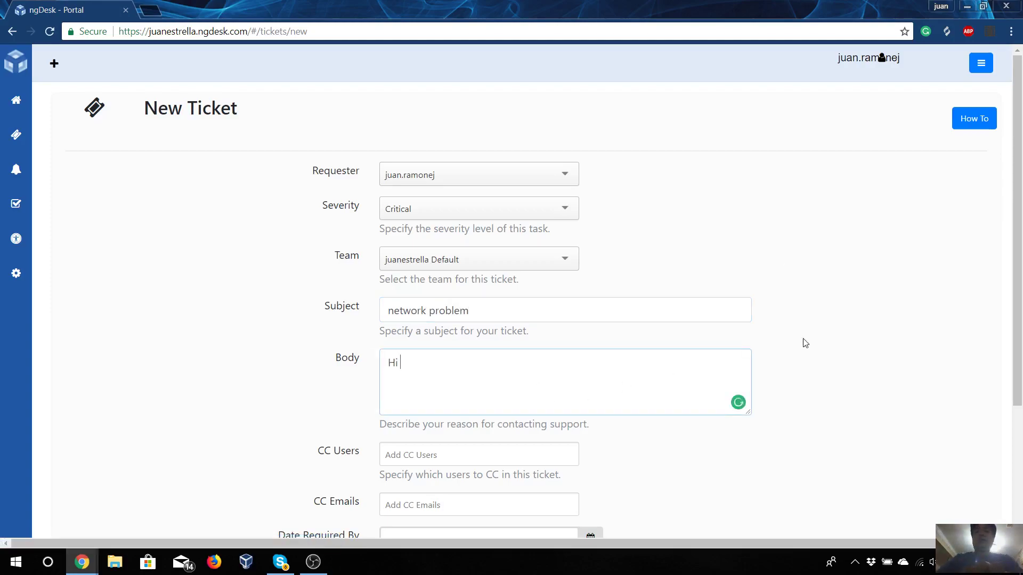
text(Hi, there is a problem with the main router)
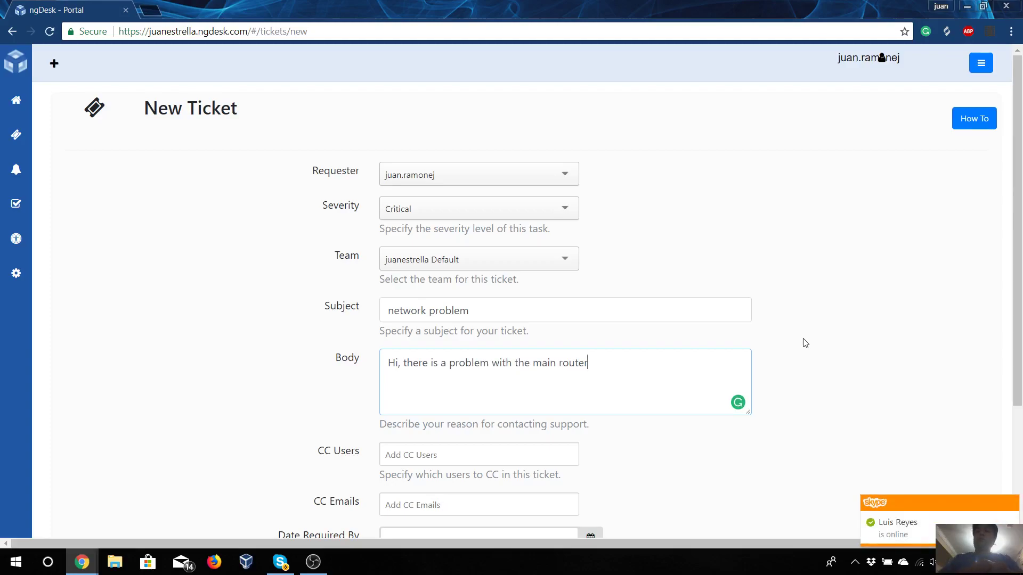
Step: CC the account's own user on the ticket and begin adding CC email addresses
scroll(805, 344, down, 3)
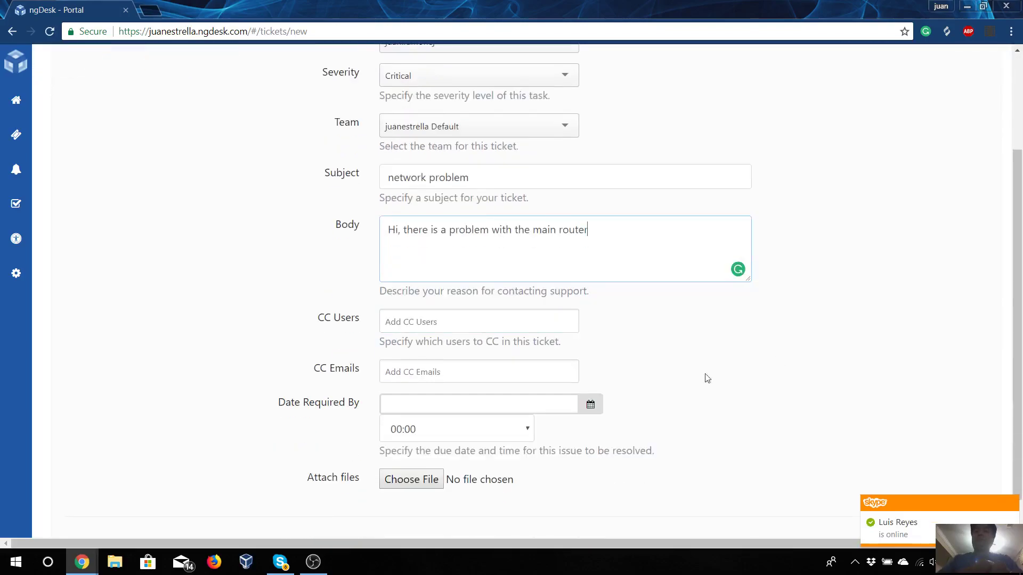
click(408, 319)
click(412, 343)
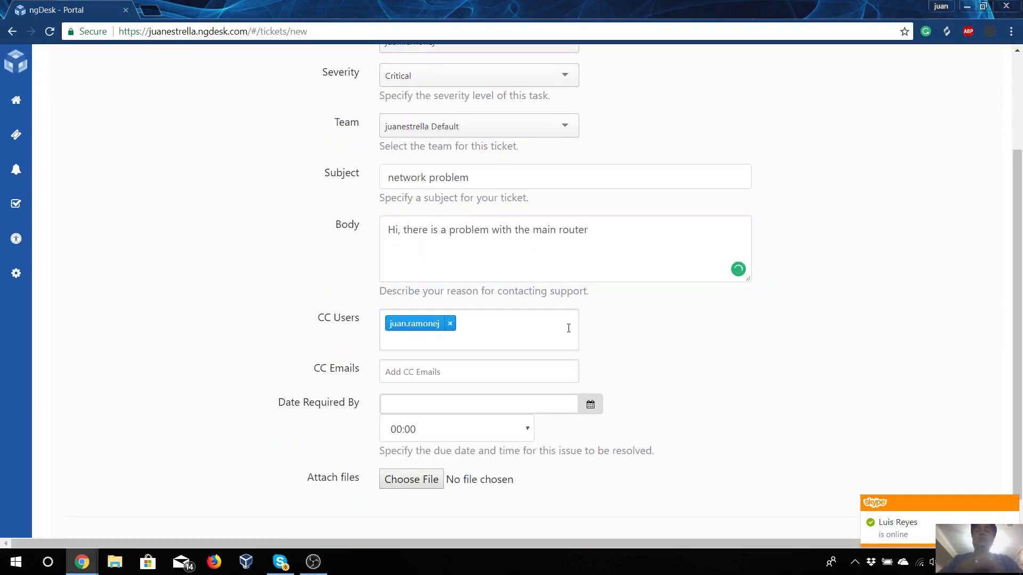
scroll(666, 375, down, 1)
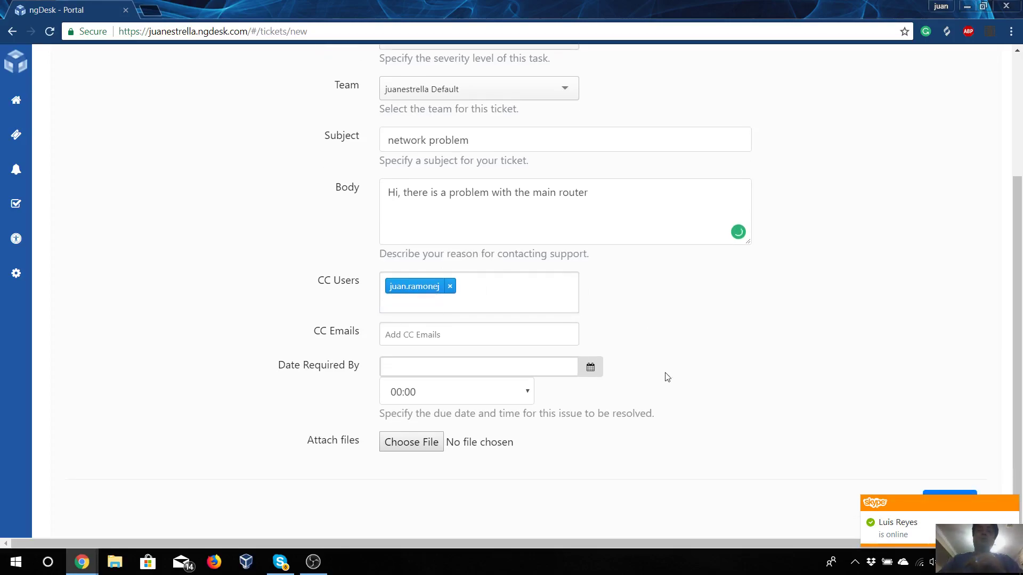
click(416, 323)
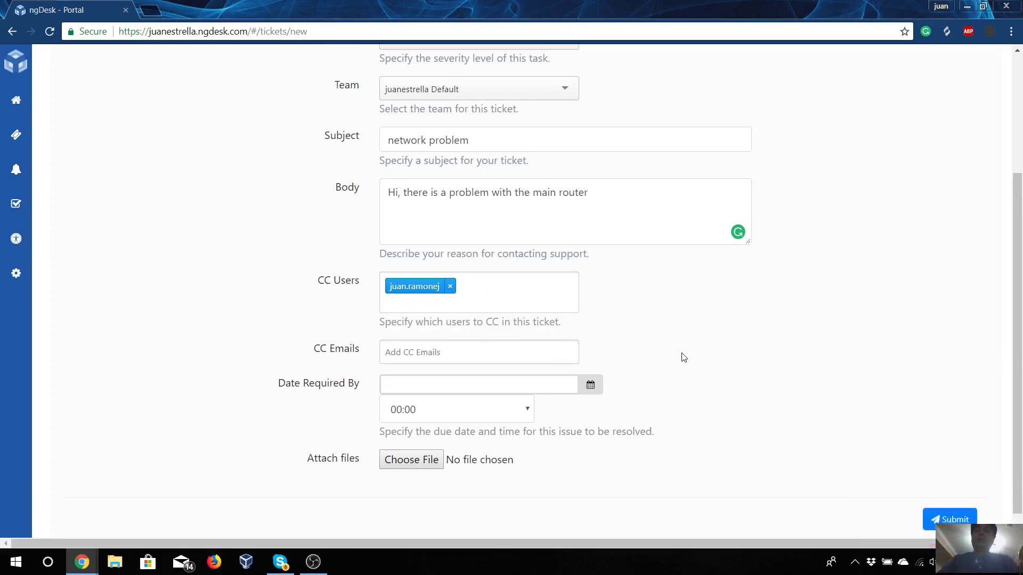
Step: Set the Date Required By to 23 March 2018
scroll(666, 368, down, 1)
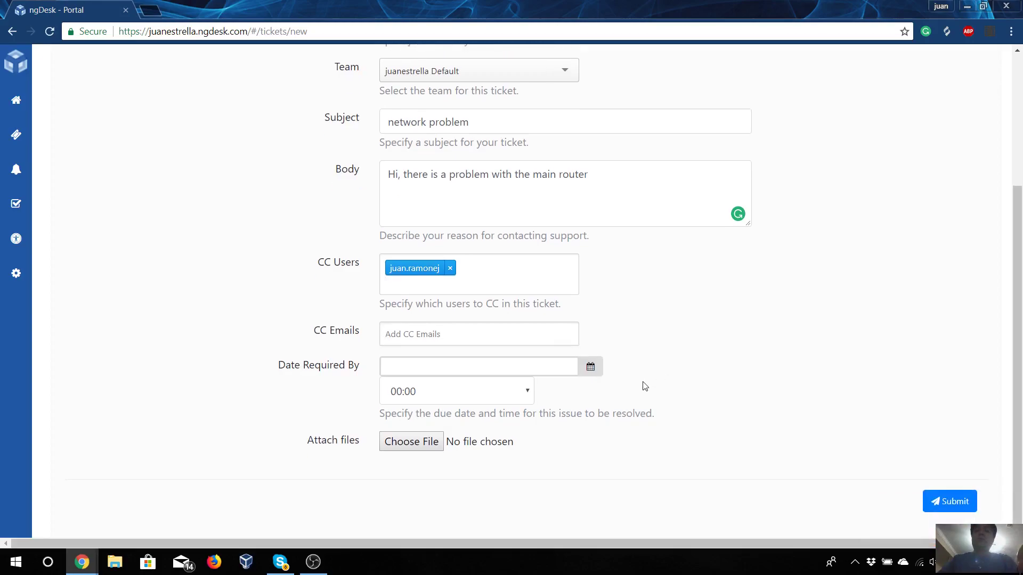
click(448, 368)
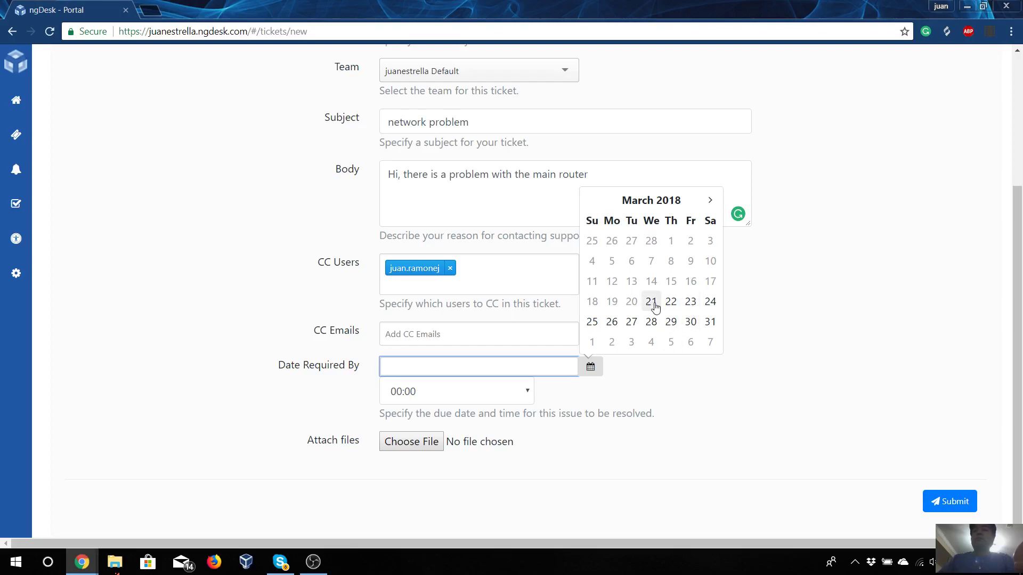
click(691, 304)
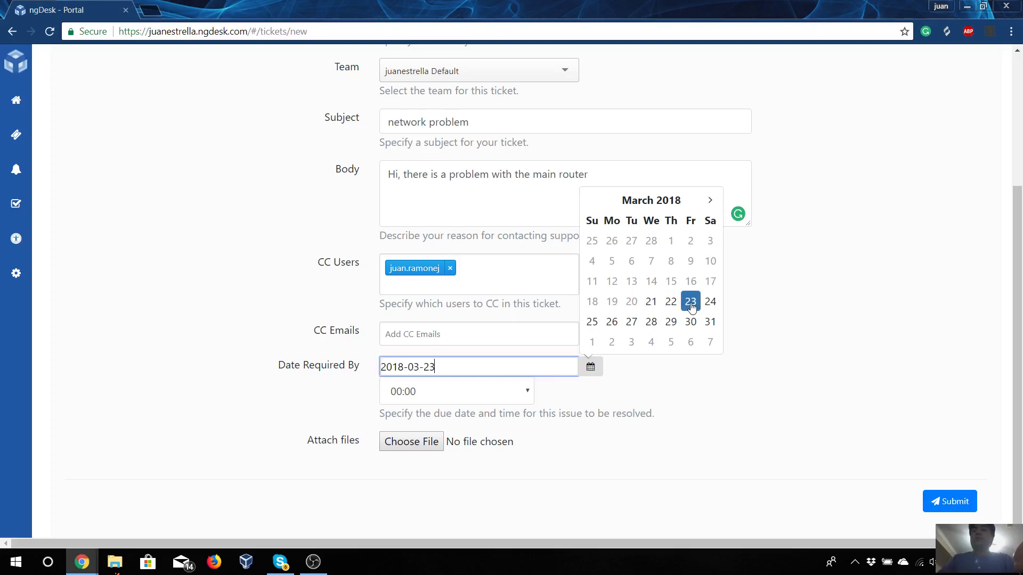
click(711, 441)
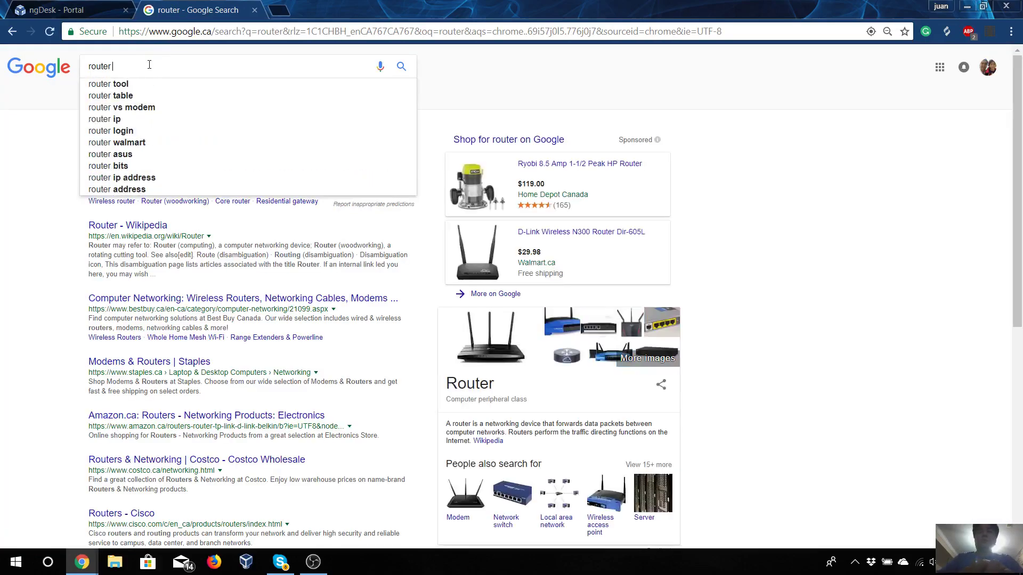
Step: Search Google Images for 'router problem' and preview router photos, ending on the XFINITY gateway image
text(problem)
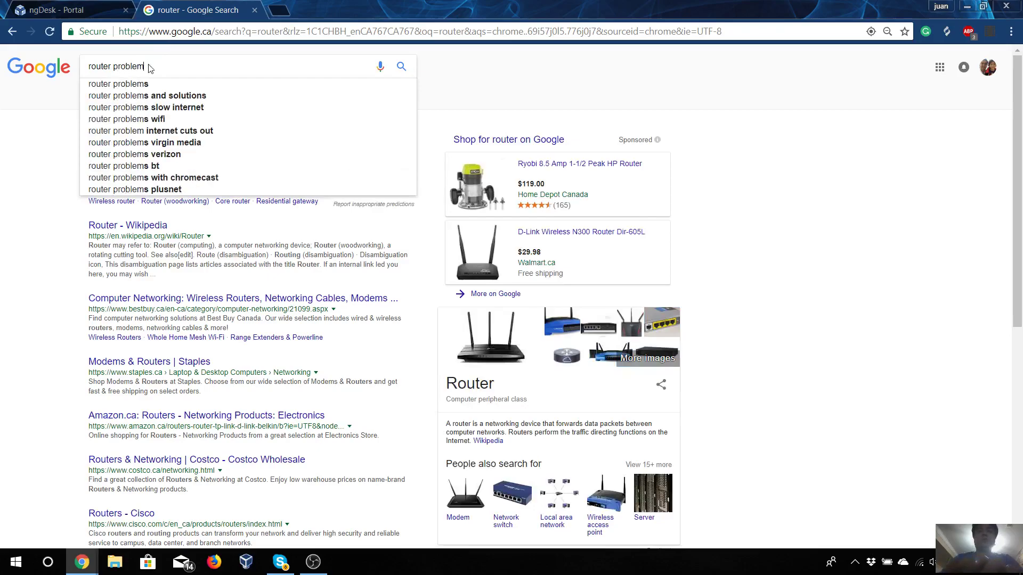
key(Return)
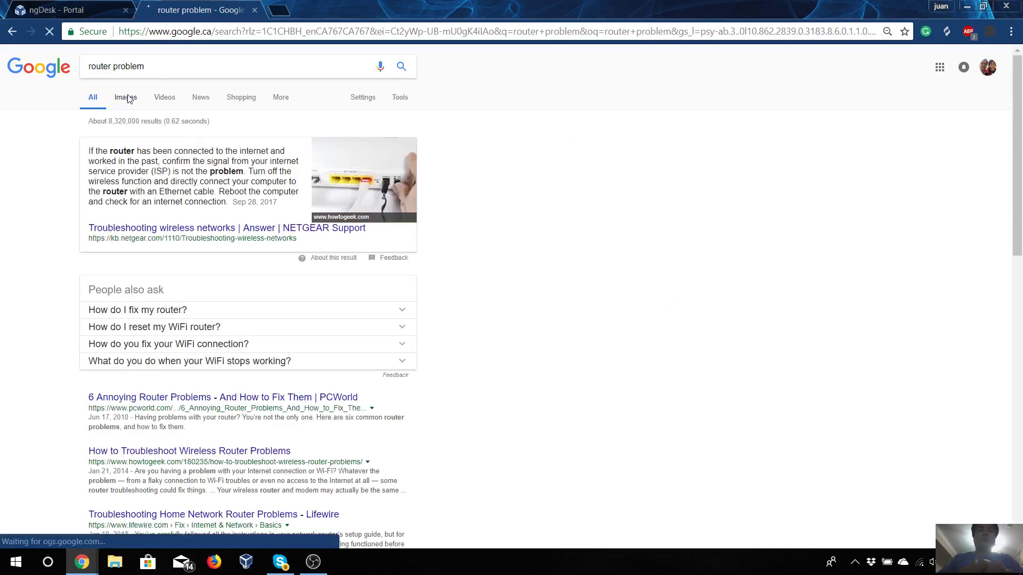
click(126, 97)
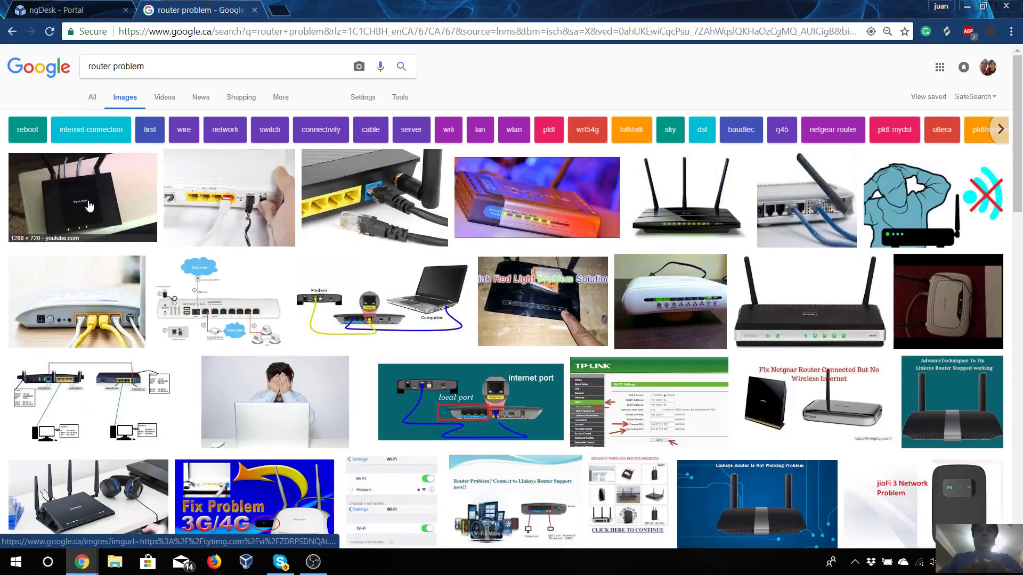
click(86, 208)
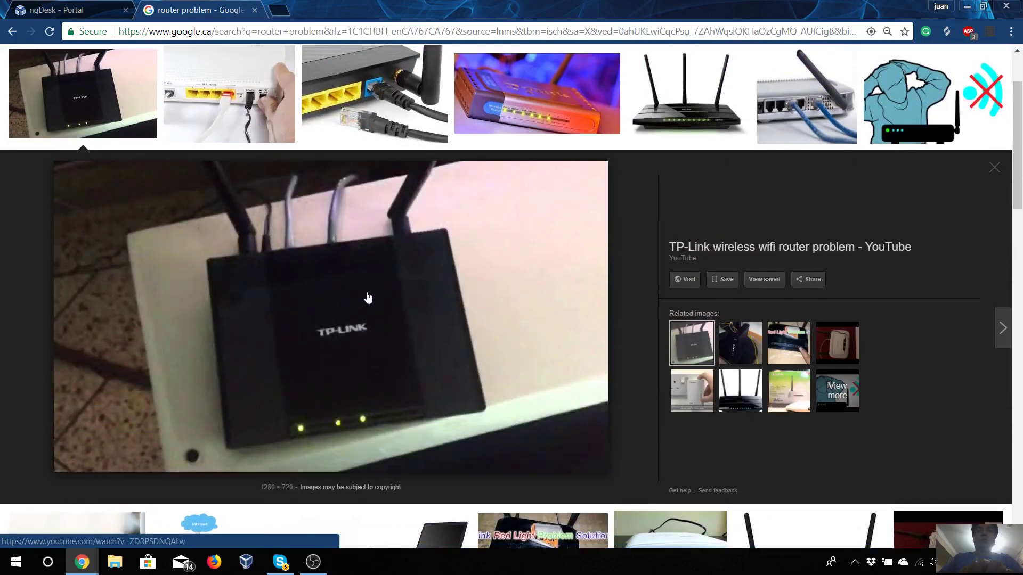
right_click(339, 302)
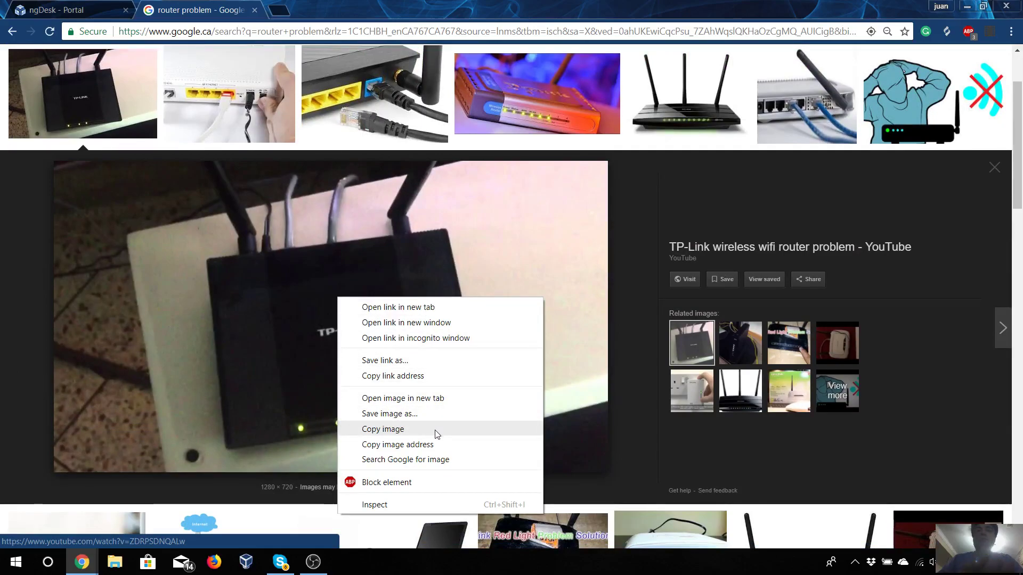
click(802, 354)
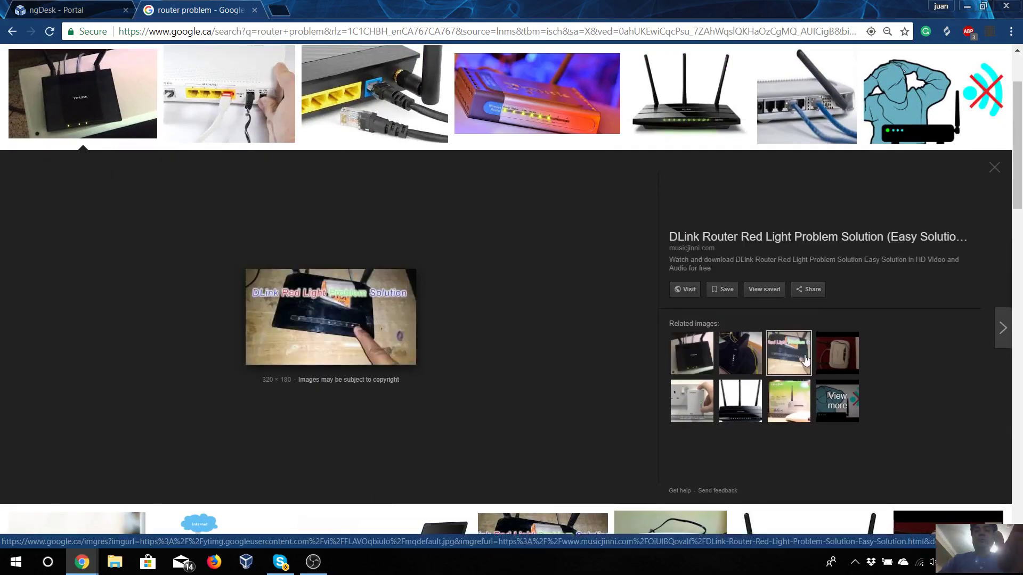
right_click(349, 328)
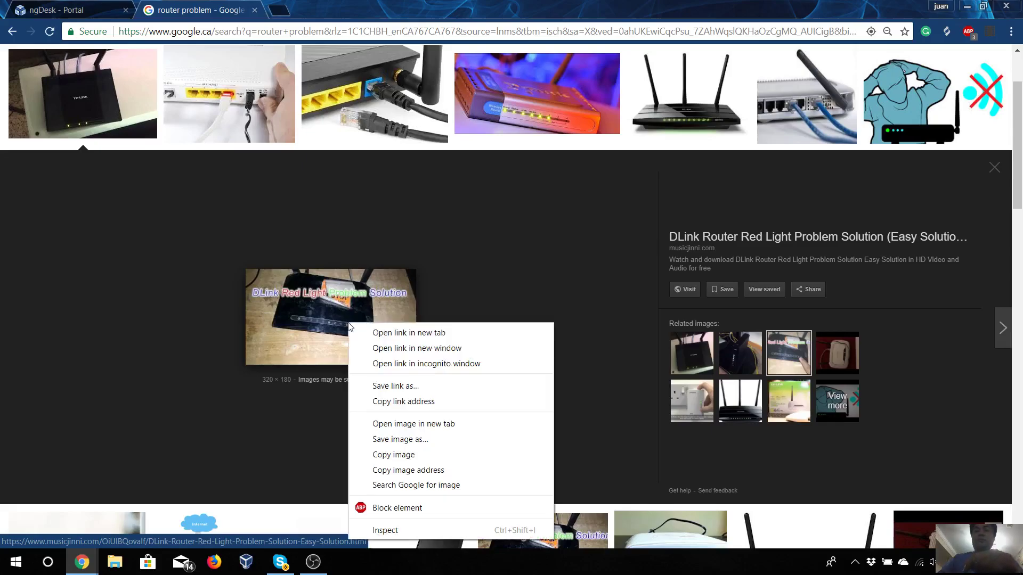
click(744, 351)
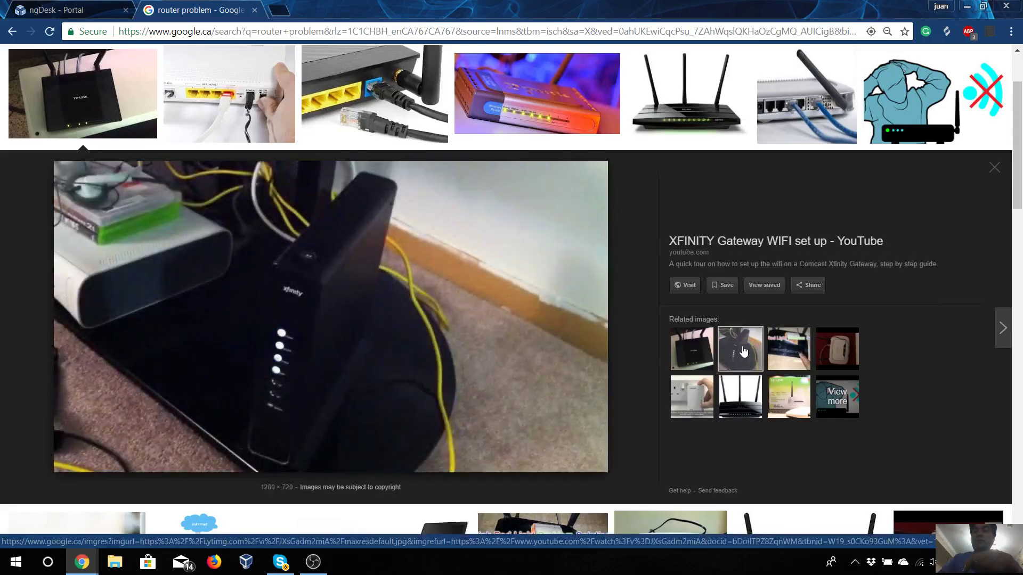
right_click(330, 332)
Step: Save the XFINITY gateway image to Downloads as b01.jpg and return to ngDesk
click(408, 449)
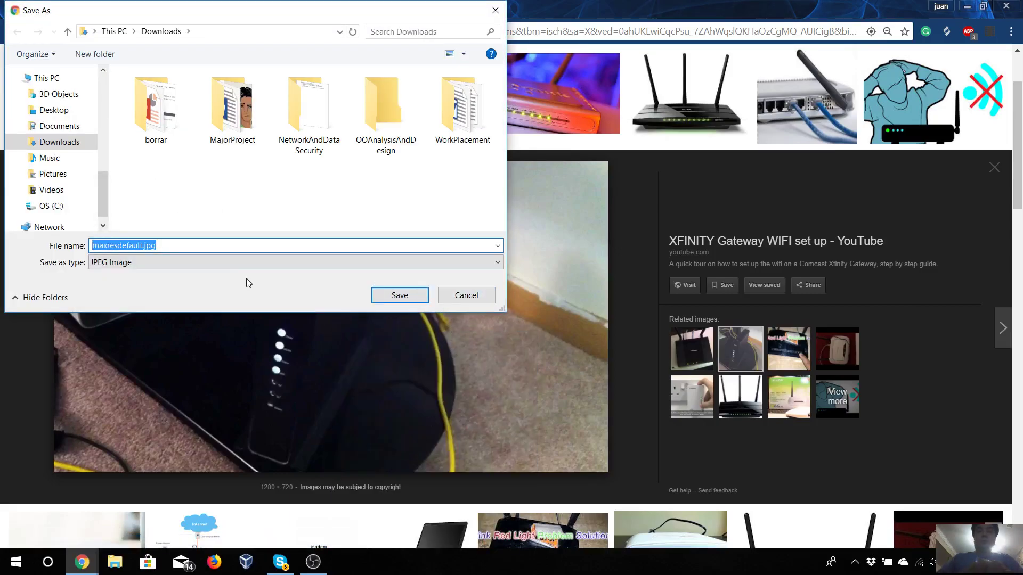
text(bad1)
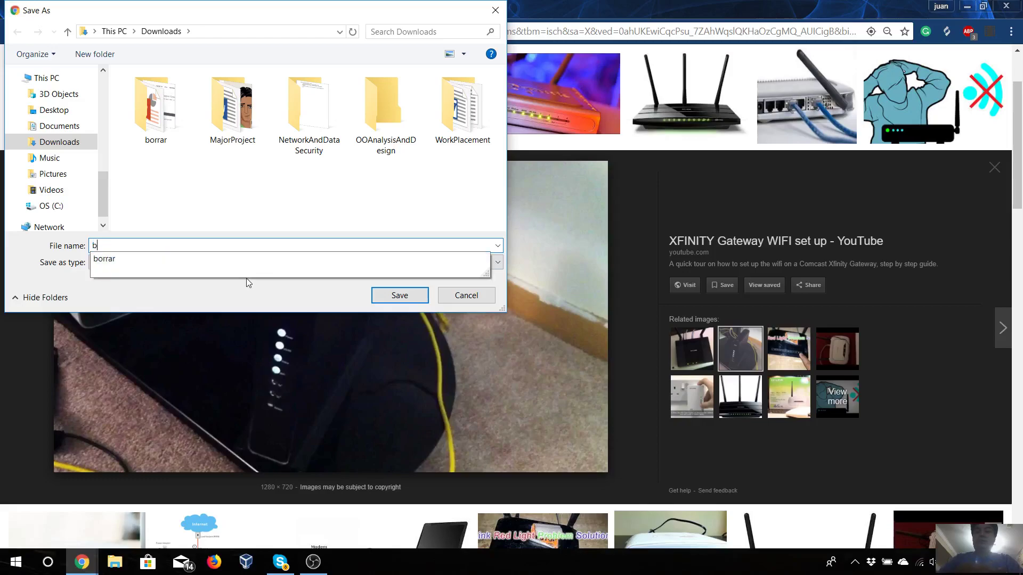
key(Return)
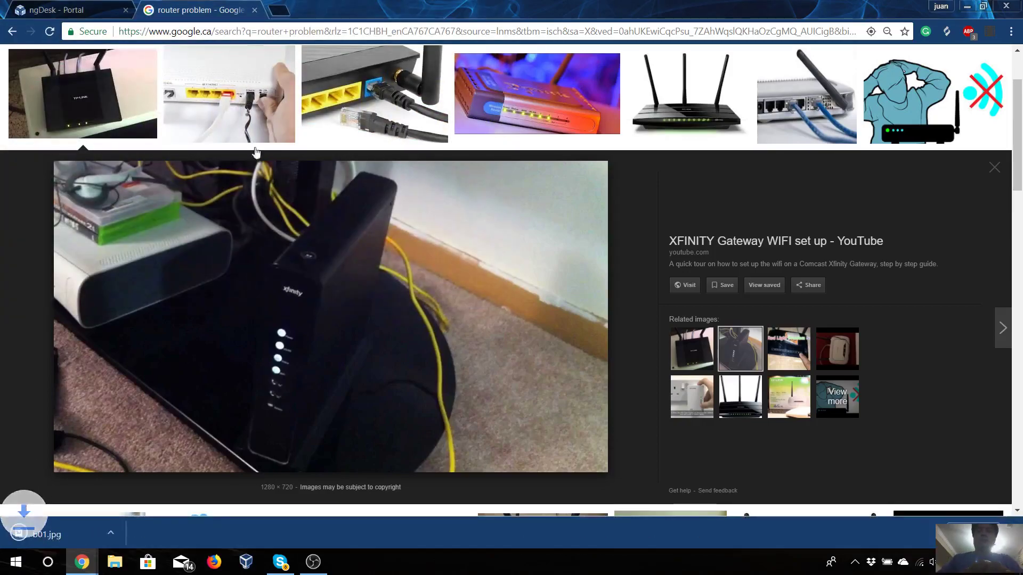
click(53, 10)
Step: Attach b01.jpg from the Downloads folder to the ticket
click(412, 442)
click(59, 116)
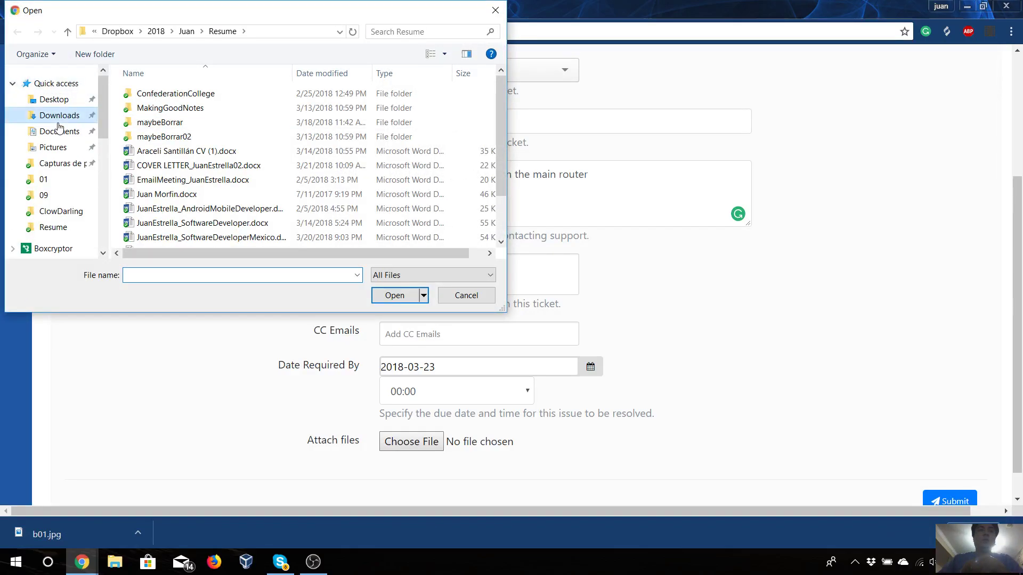
click(155, 201)
click(388, 301)
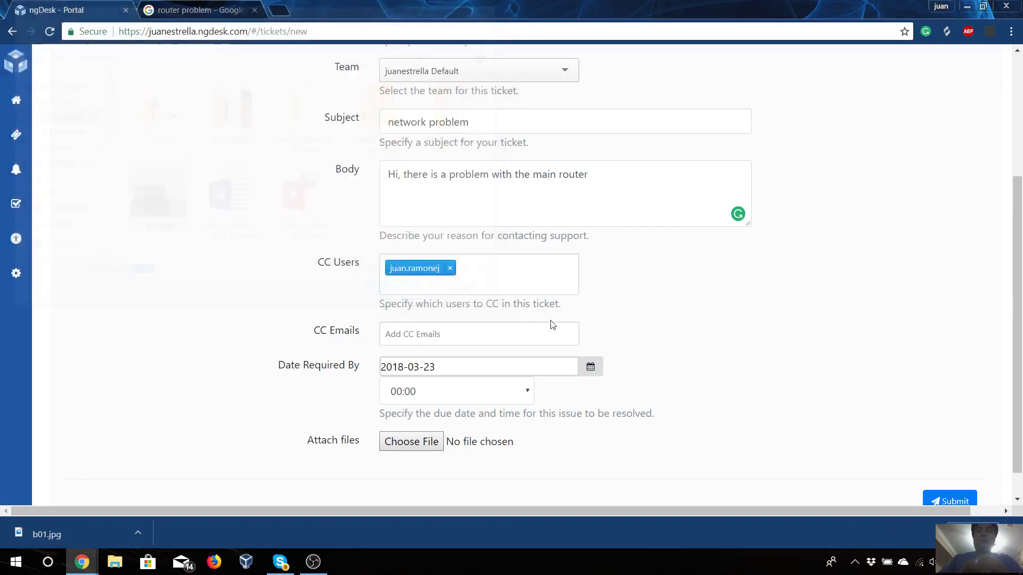
Step: Submit the ticket and confirm it with Save & Submit
scroll(801, 399, down, 1)
scroll(802, 399, down, 1)
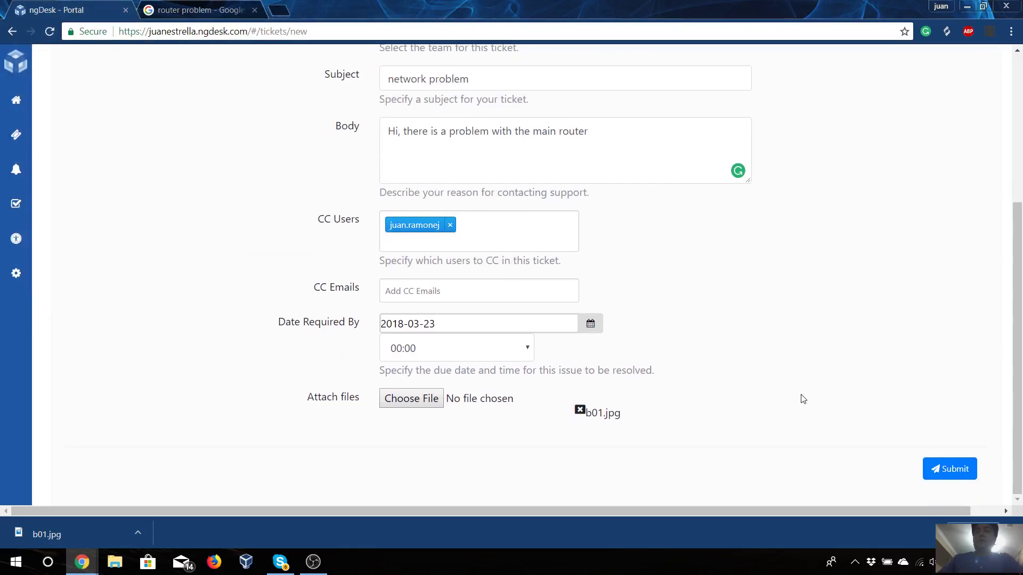
click(944, 470)
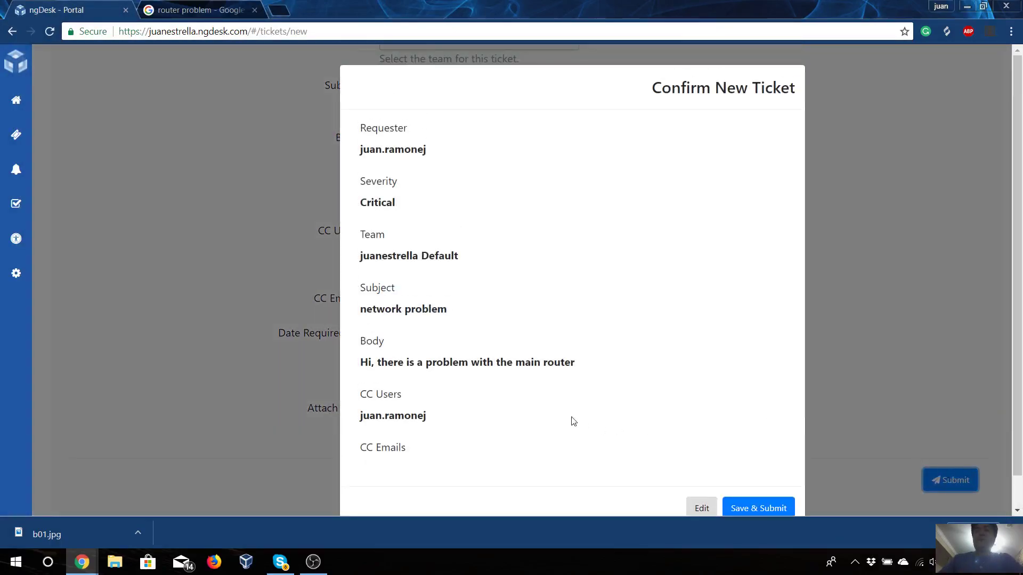
scroll(739, 419, down, 1)
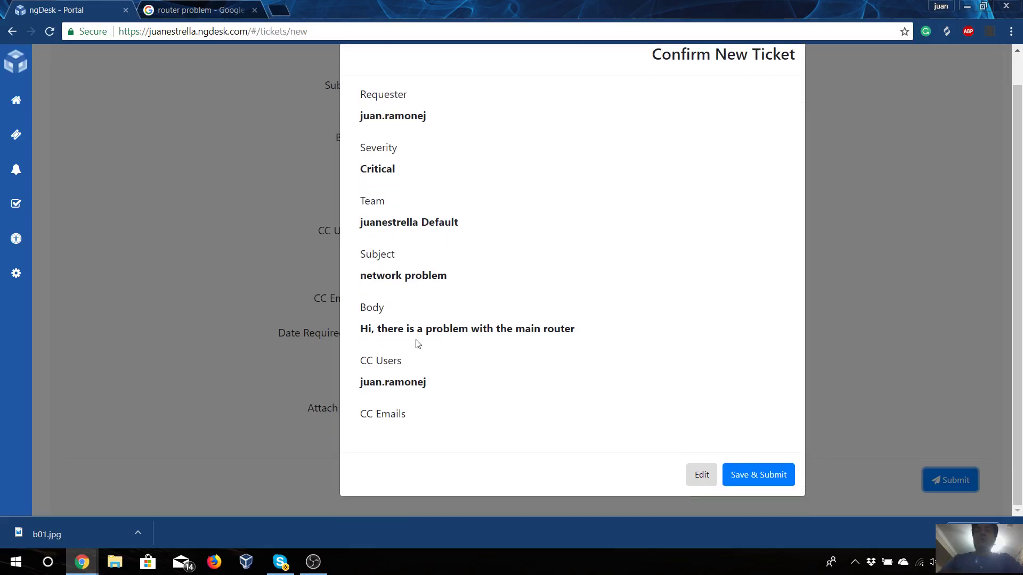
click(756, 476)
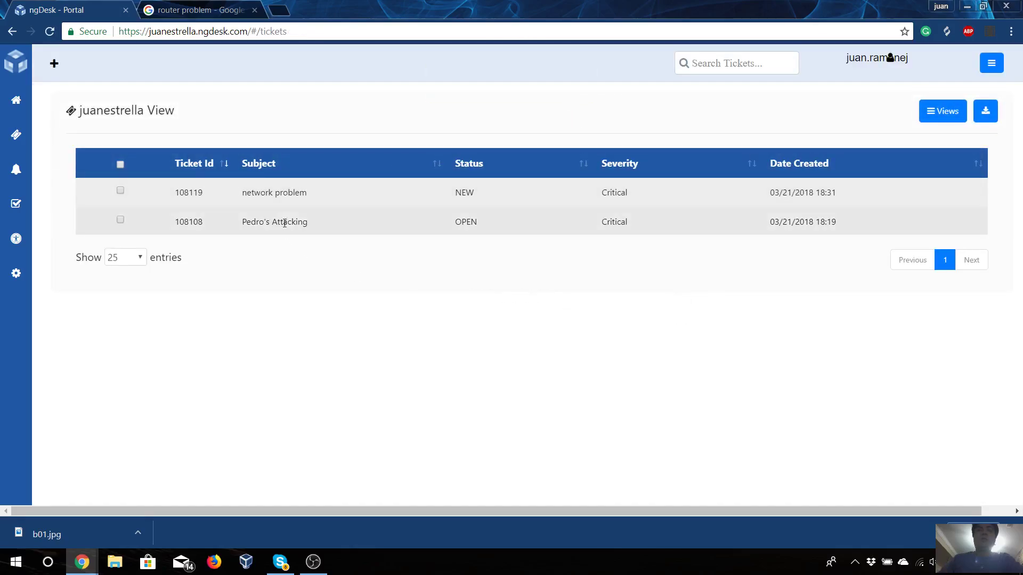
Step: Open ticket 108119, download its b01.jpg attachment, and view it in Photos
click(454, 195)
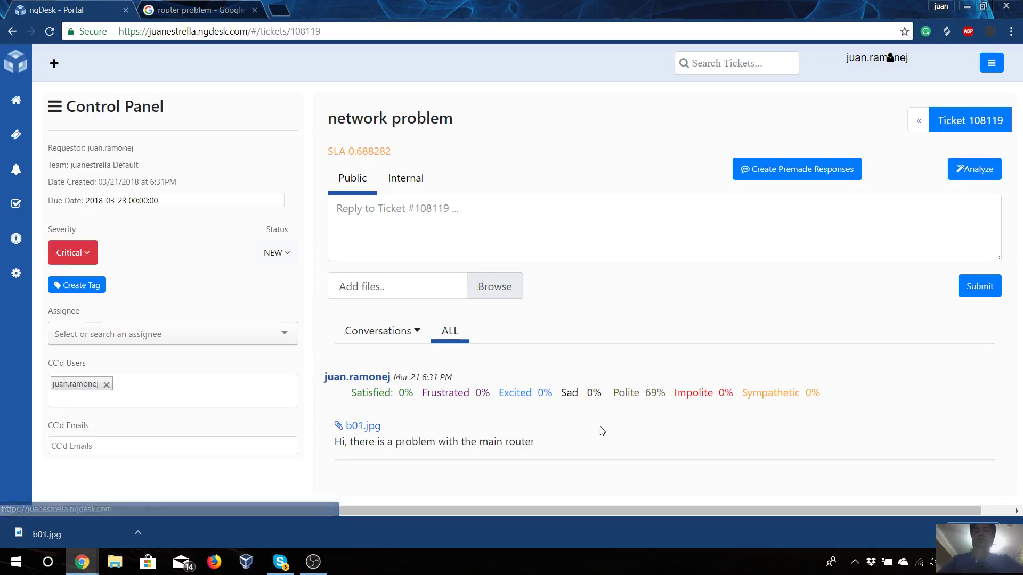
click(368, 427)
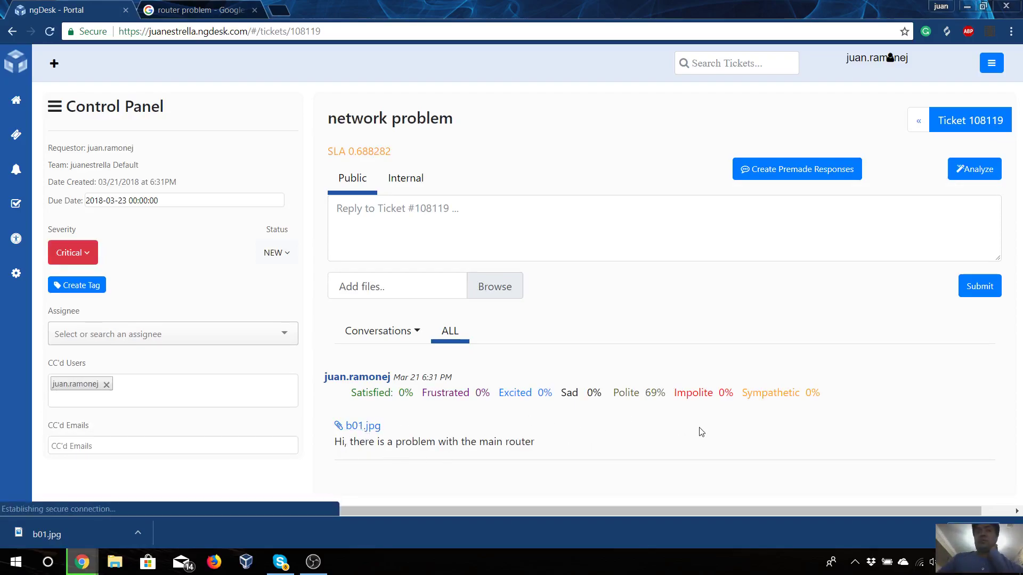
click(72, 525)
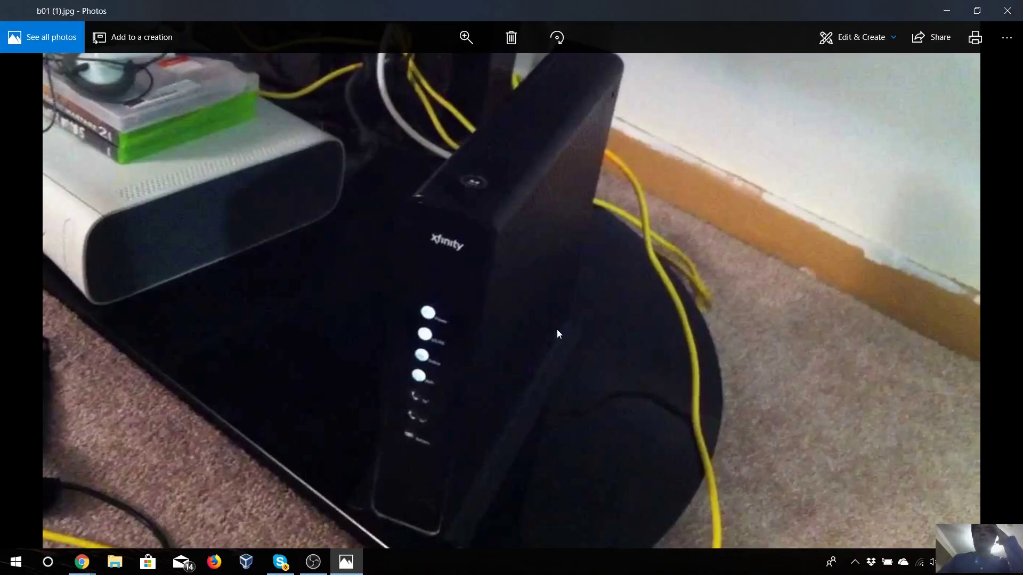
click(1007, 11)
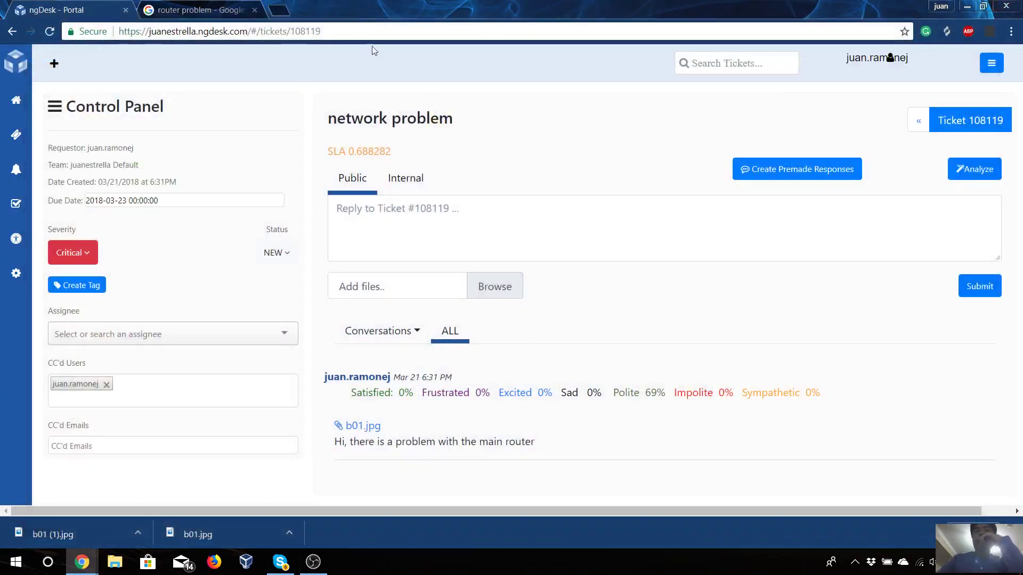
Step: Open Gmail in a new tab, open the [#108119] network problem email, and download b01.jpg
click(279, 10)
text(gm)
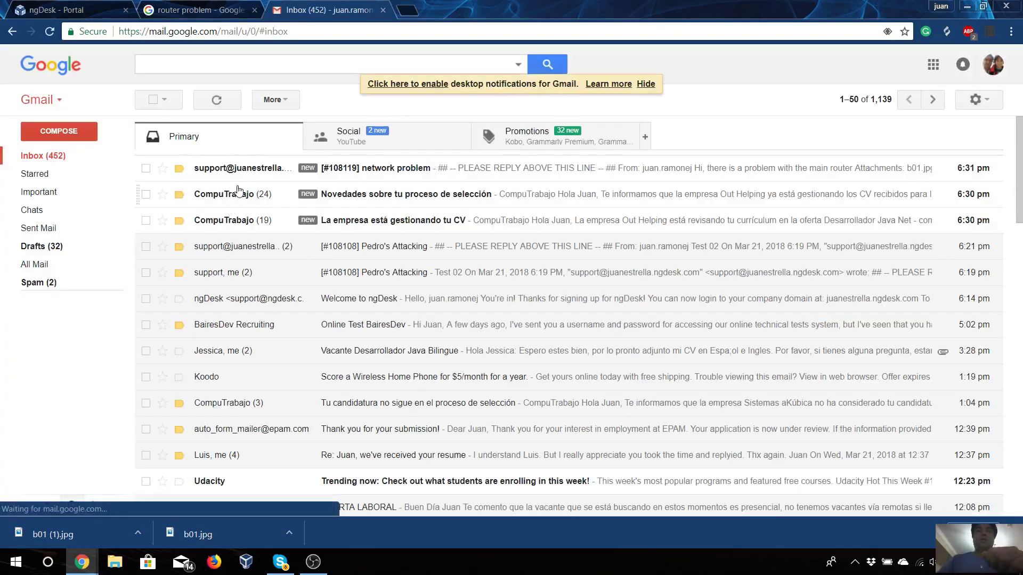
click(247, 170)
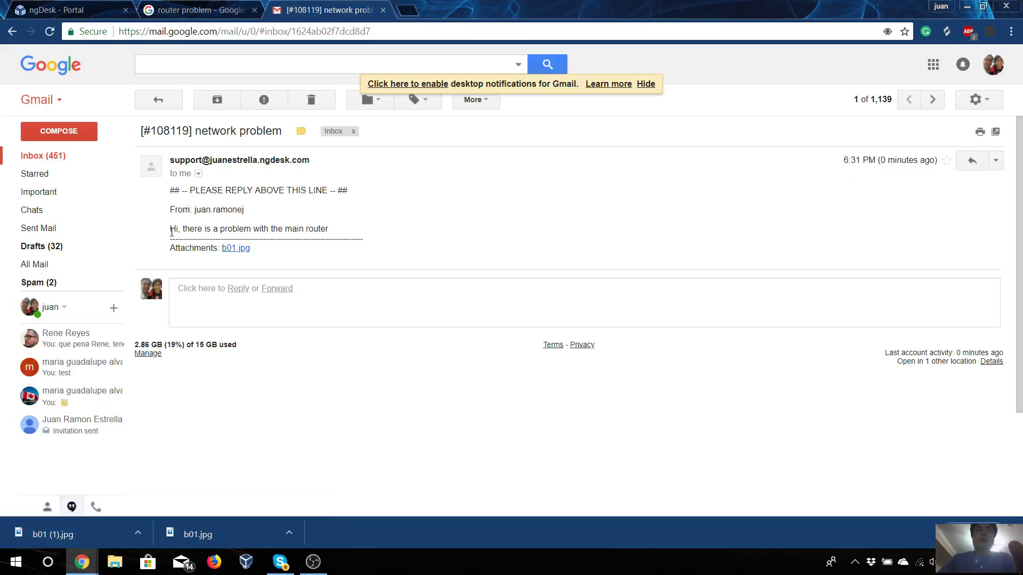
click(229, 252)
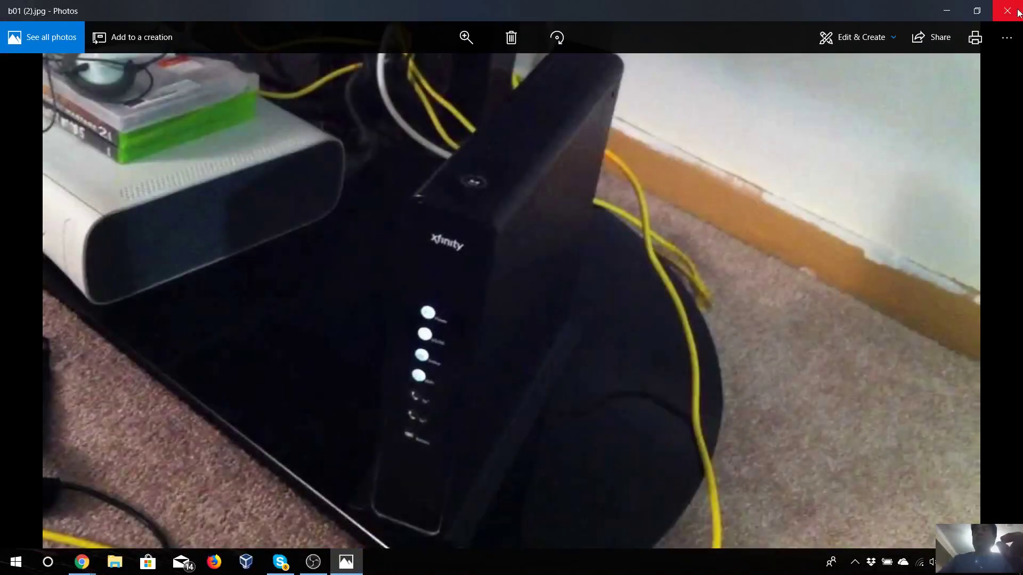
Step: Reply 'Hi, I already check the router, and doesn't seem any issue' and send it
click(1007, 11)
click(205, 292)
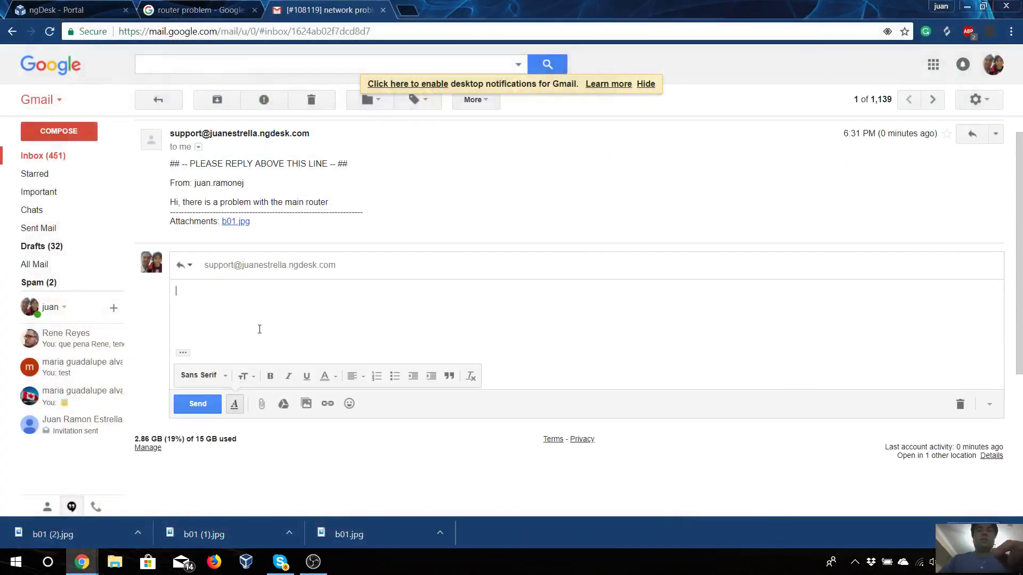
text(HI )
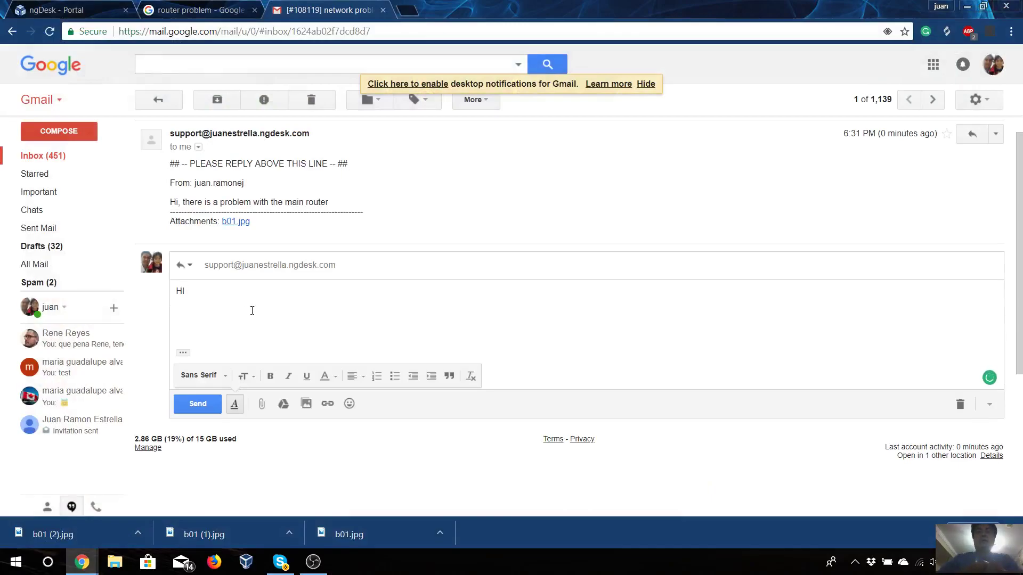
text(I already theck the router, and)
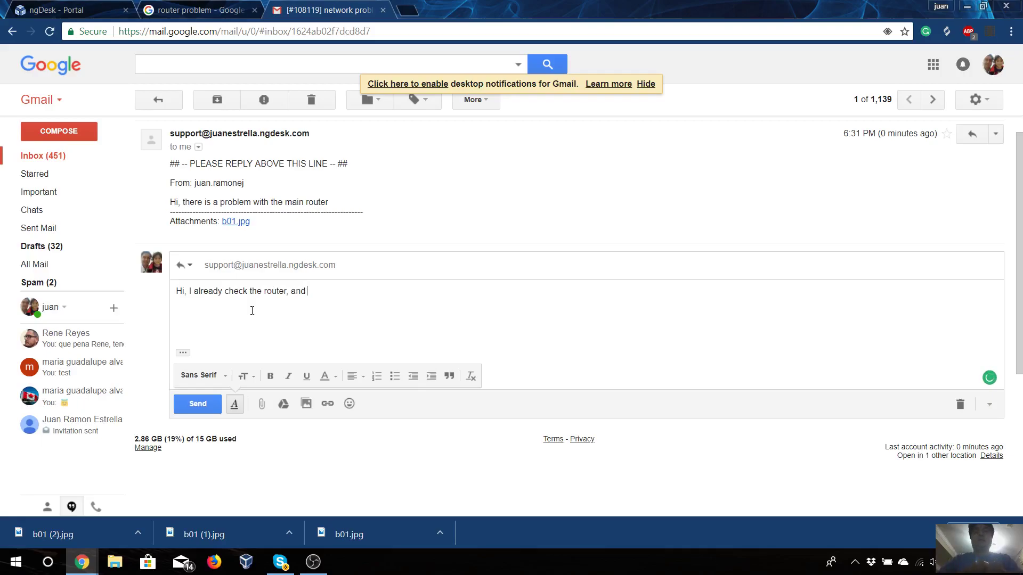
text( doesn't seem any issue)
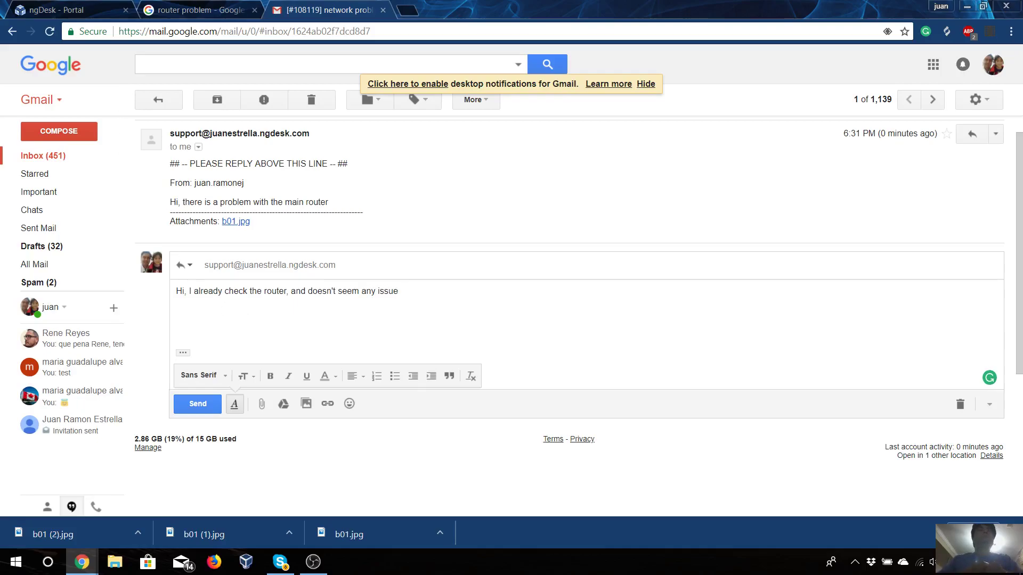
click(192, 398)
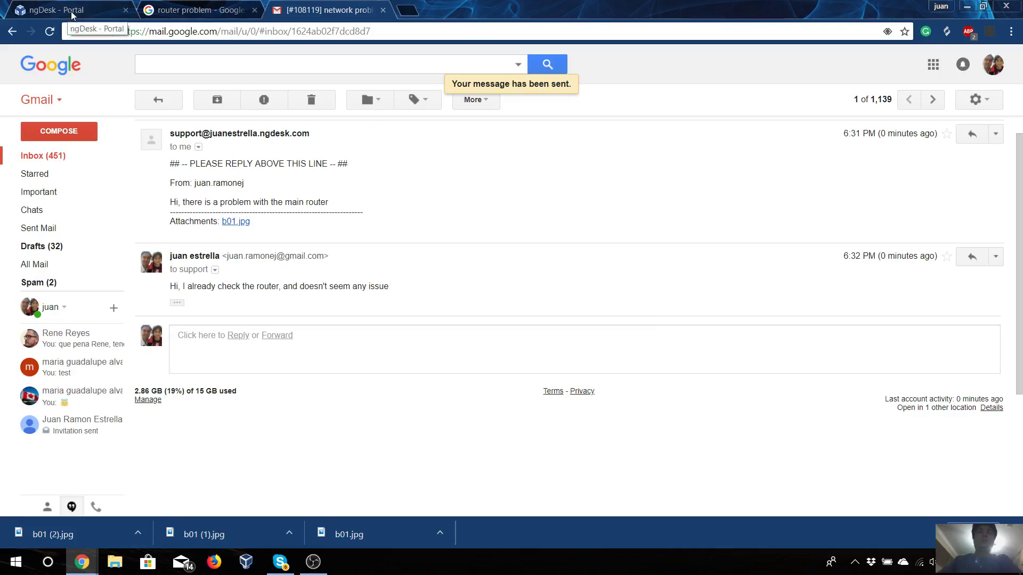
Step: Return to the Inbox and reopen the [#108119] network problem conversation
scroll(303, 328, down, 3)
scroll(302, 327, up, 4)
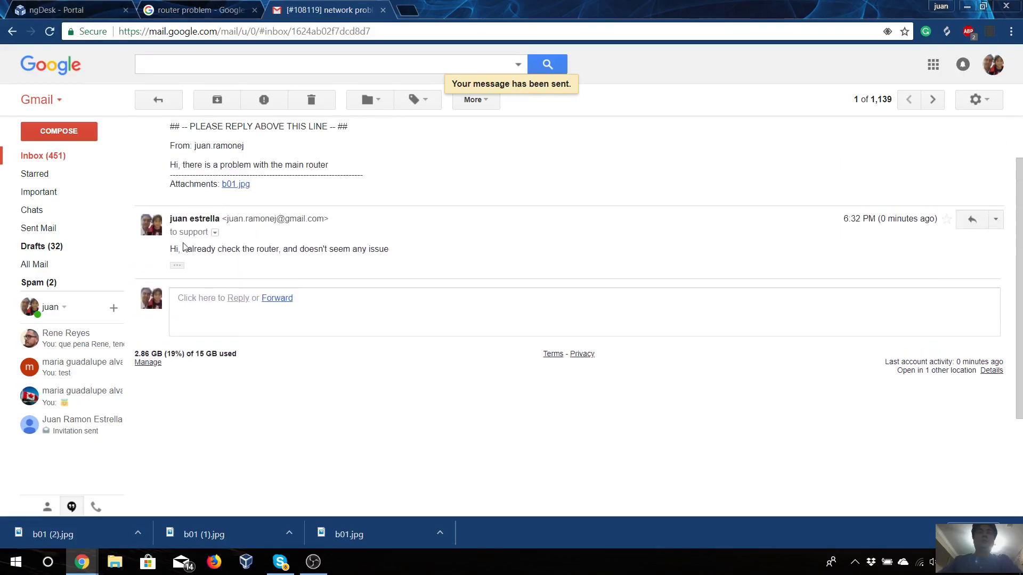
click(51, 155)
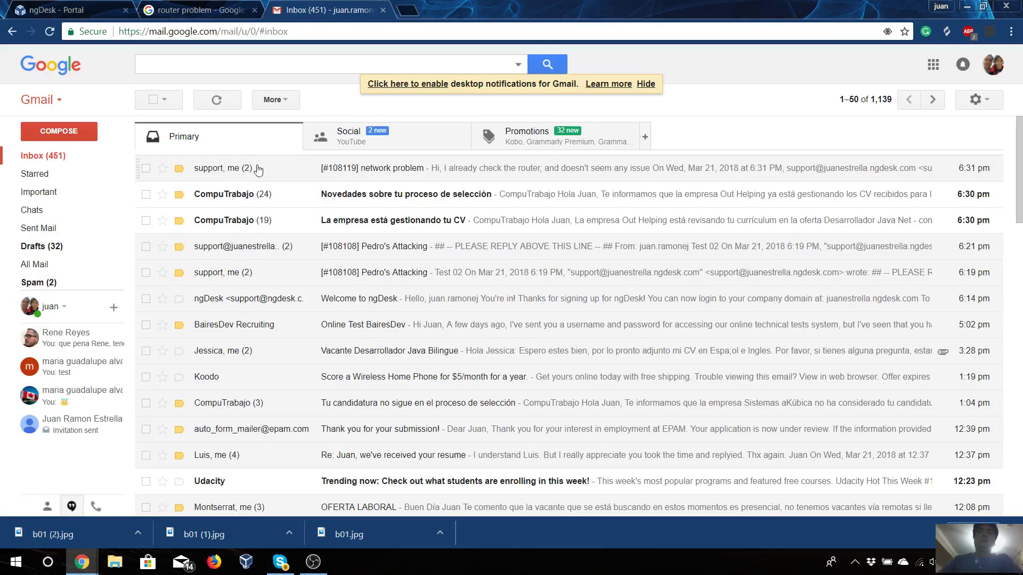
click(215, 170)
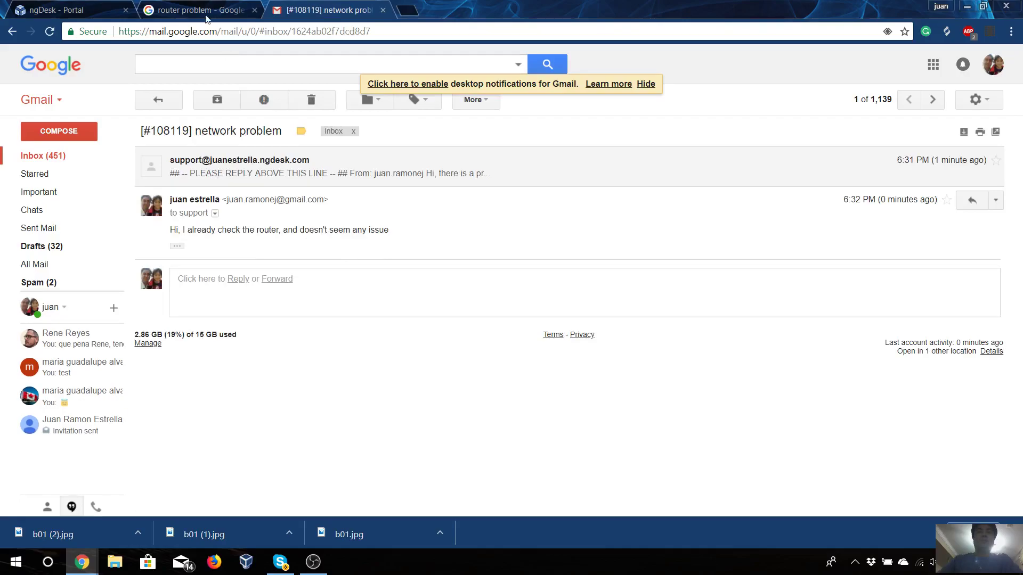
Step: Back in ngDesk, open ticket 108119 from View Tickets and scroll to its conversation
click(85, 10)
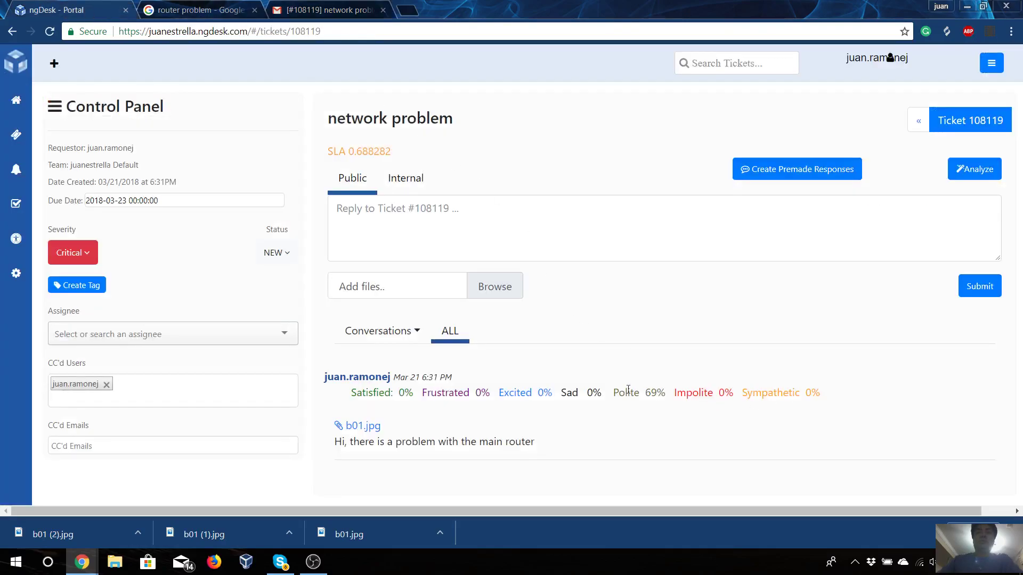
mouse_move(26, 104)
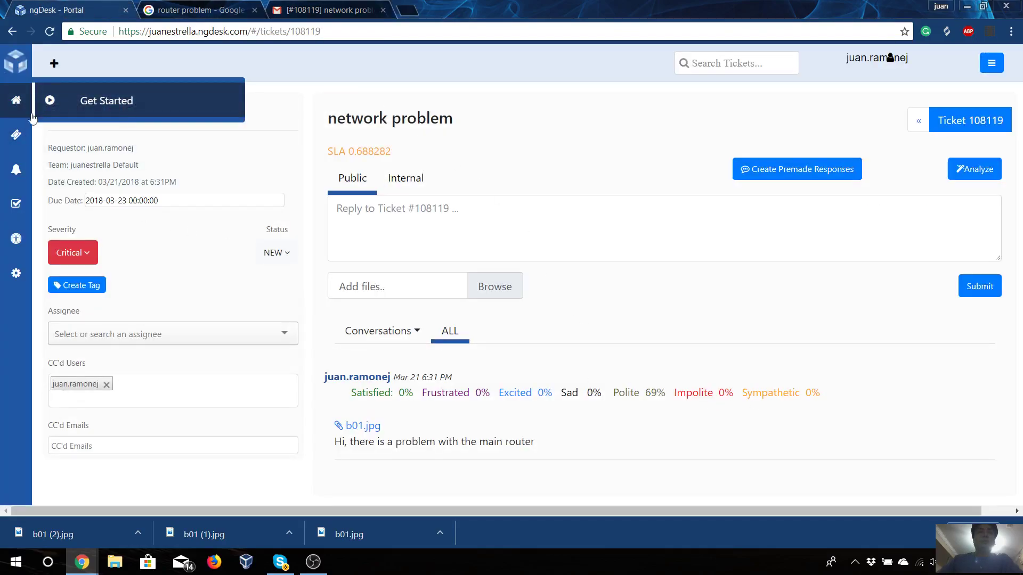
mouse_move(26, 133)
click(107, 136)
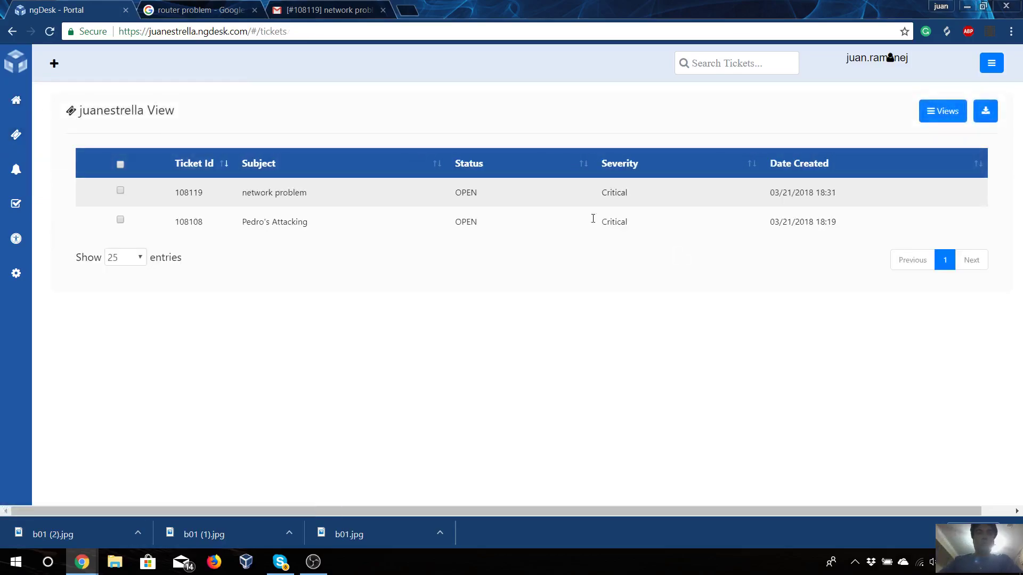
click(292, 194)
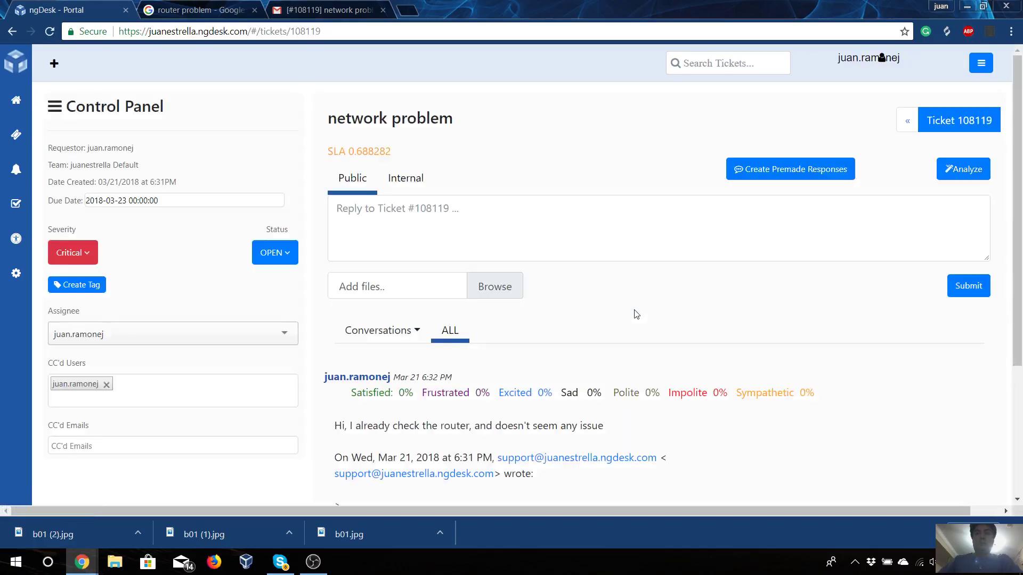
scroll(717, 328, down, 4)
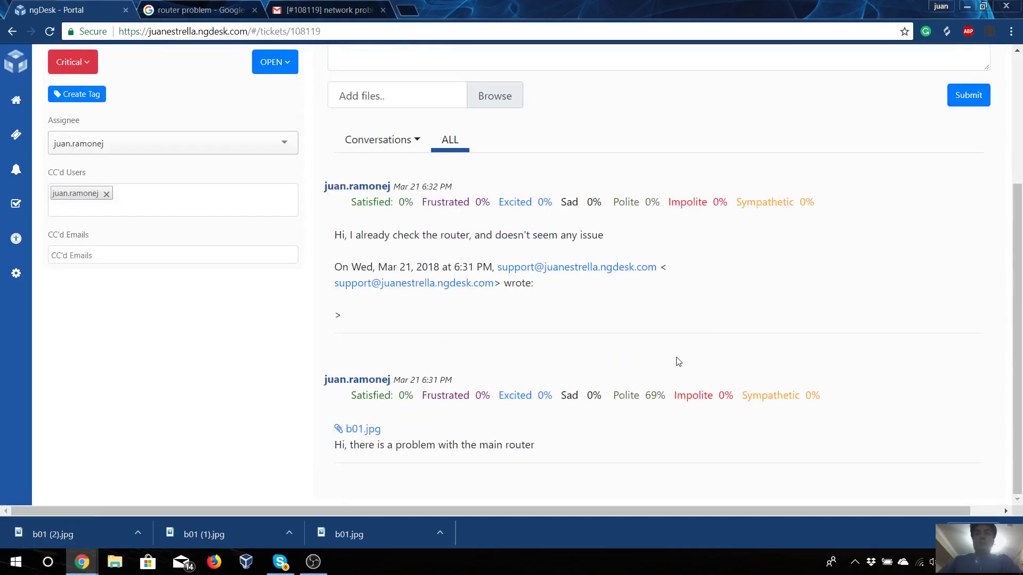
scroll(492, 465, up, 2)
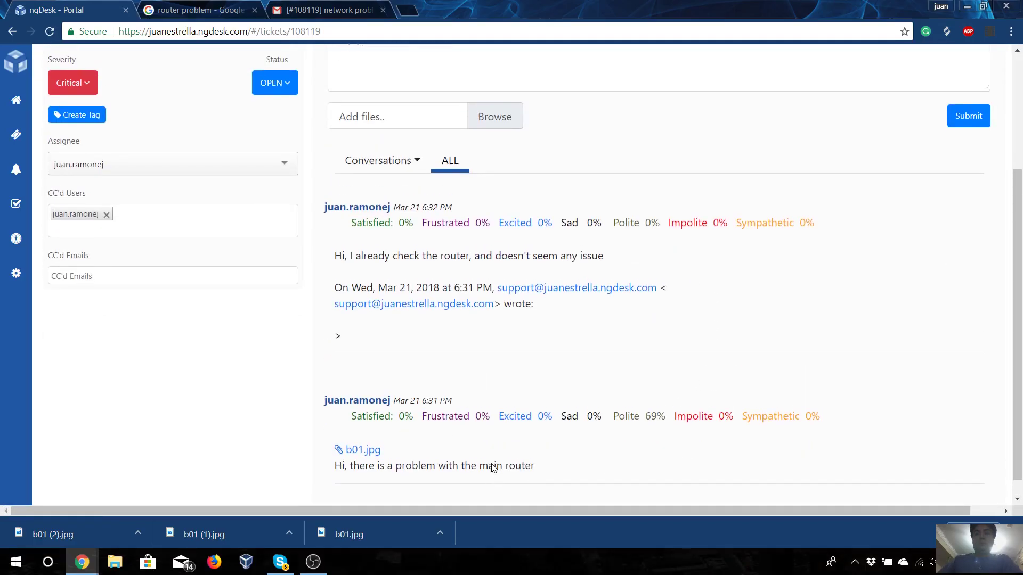
scroll(552, 352, down, 2)
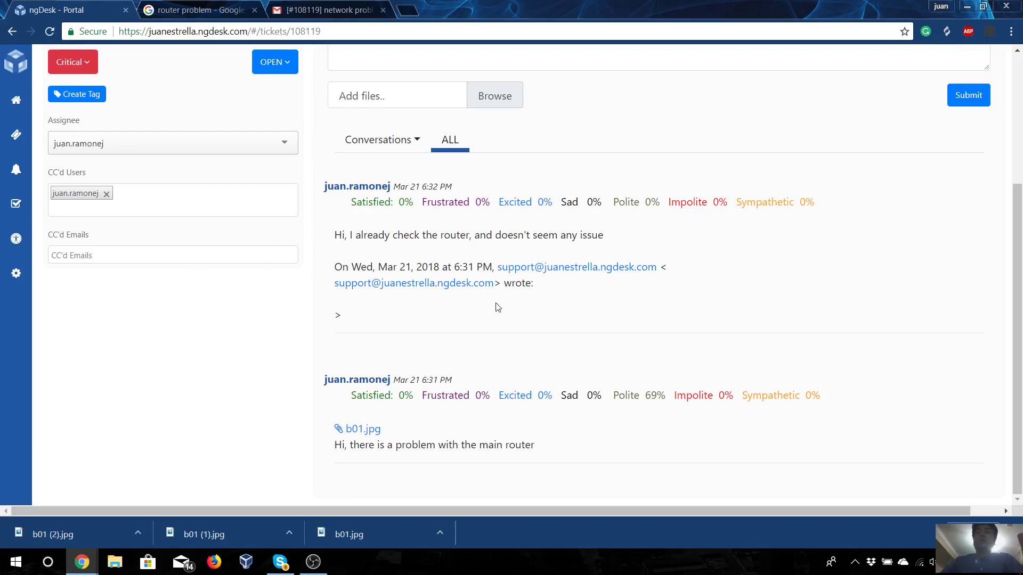
drag(337, 236, 628, 270)
click(395, 238)
drag(327, 236, 623, 241)
scroll(736, 313, up, 4)
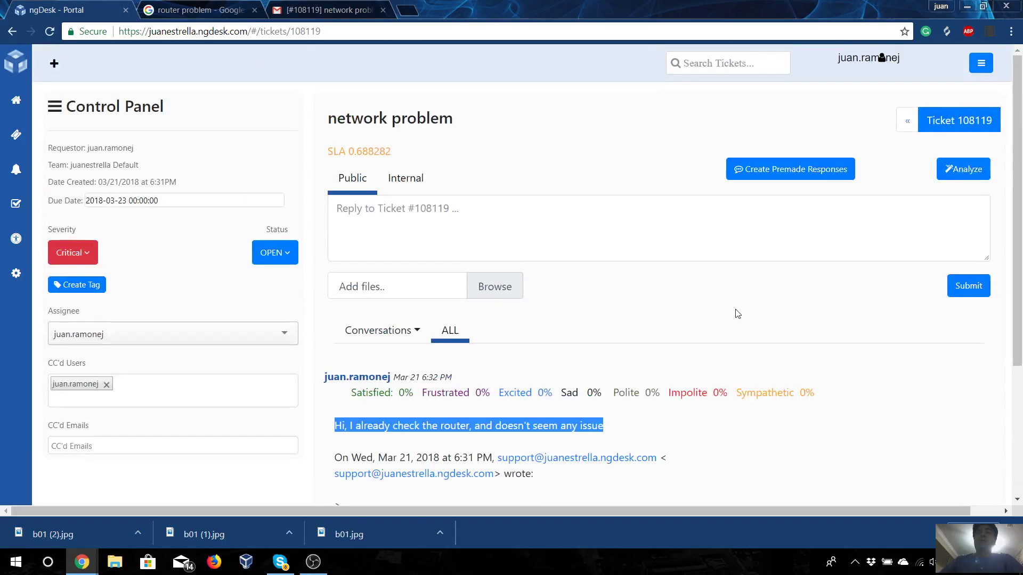
scroll(738, 319, down, 4)
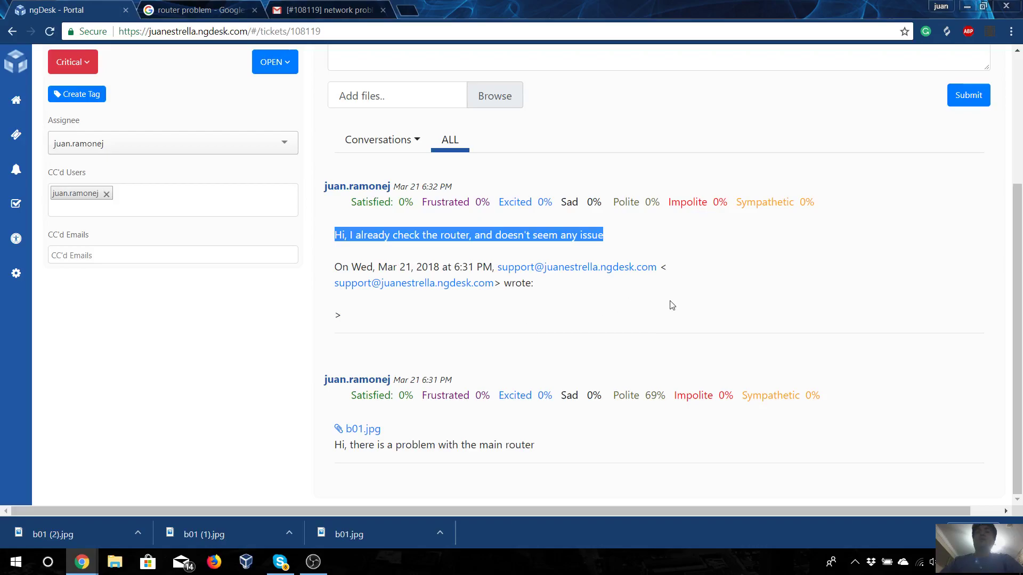
scroll(674, 307, up, 1)
scroll(678, 311, down, 1)
scroll(644, 346, up, 5)
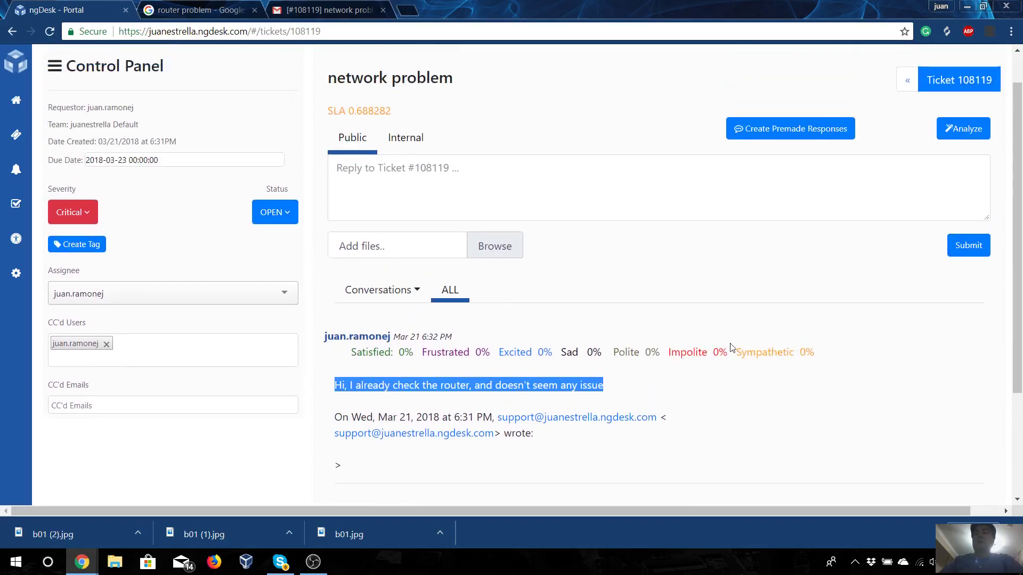
scroll(731, 347, down, 4)
click(716, 344)
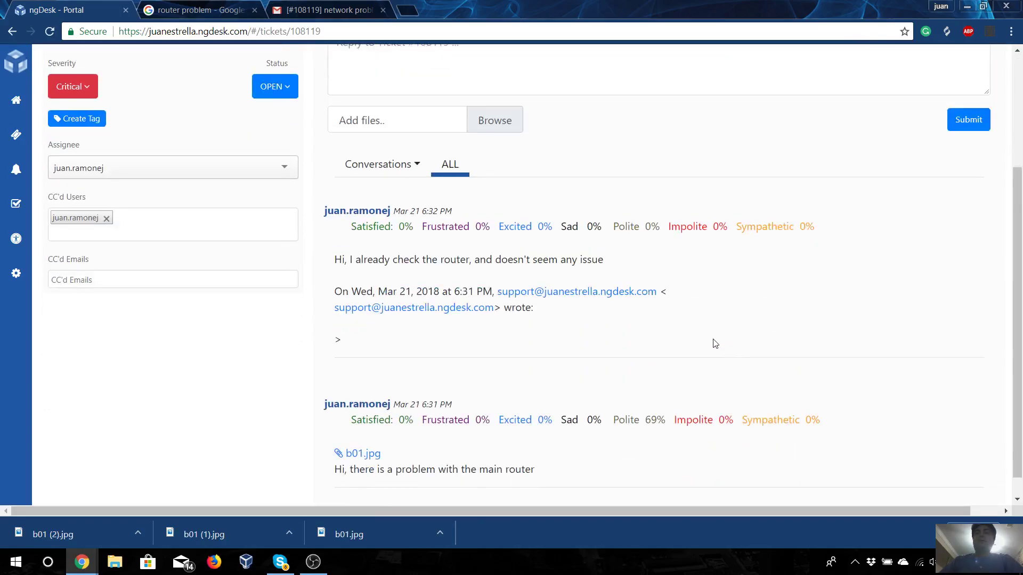